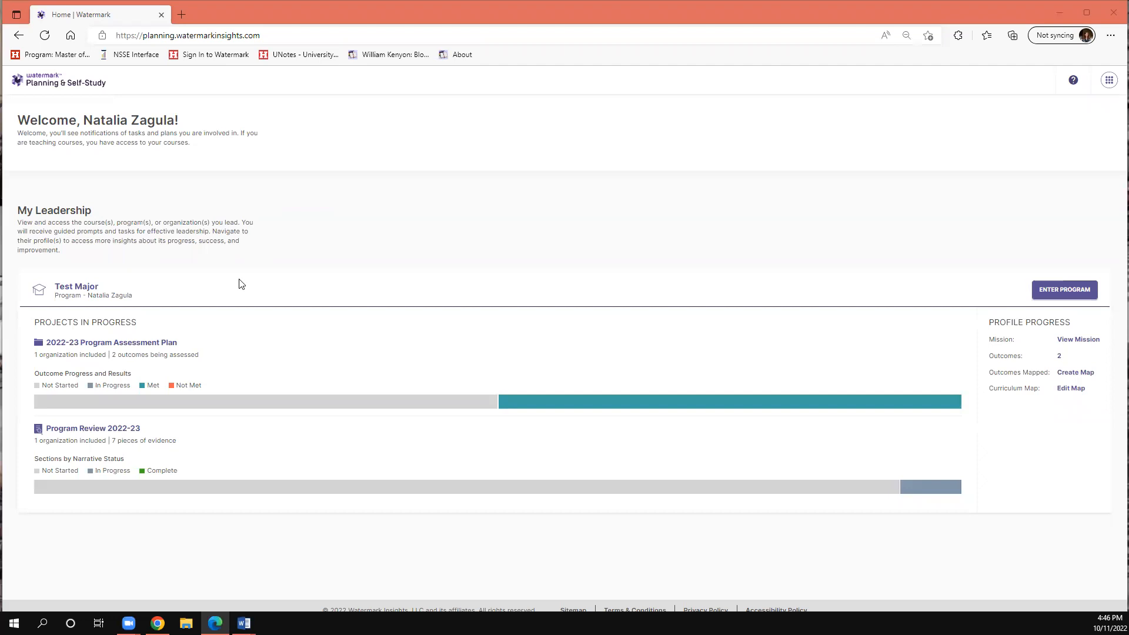
# - Open Program Review 2022-23 and expand its section groups to look over the subsections they contain
pyautogui.click(101, 429)
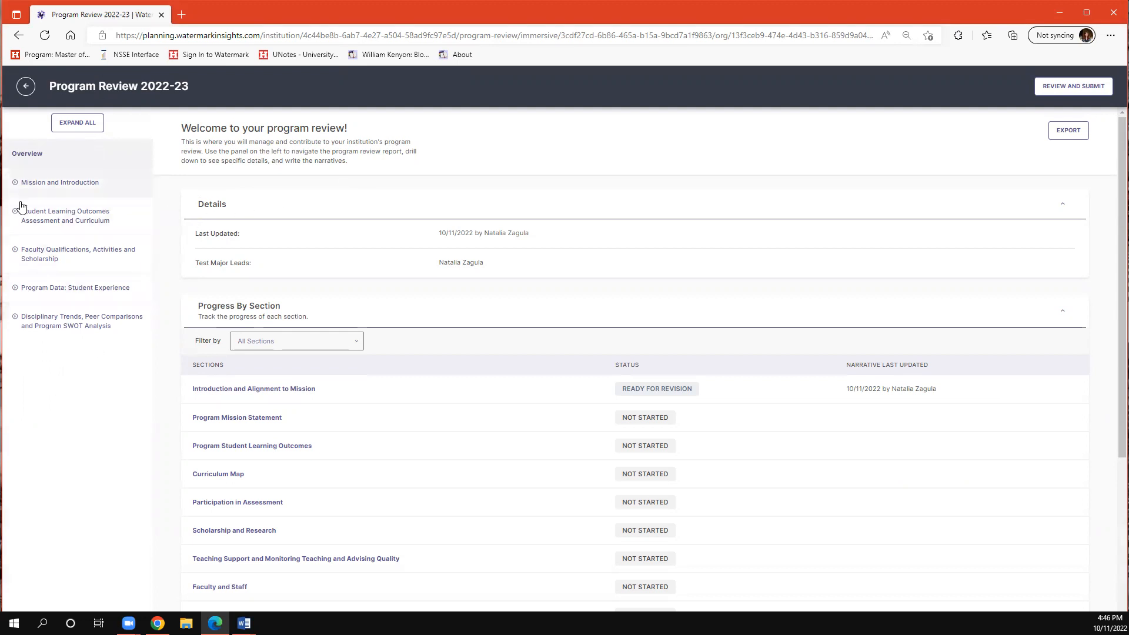
pyautogui.click(66, 195)
pyautogui.click(73, 273)
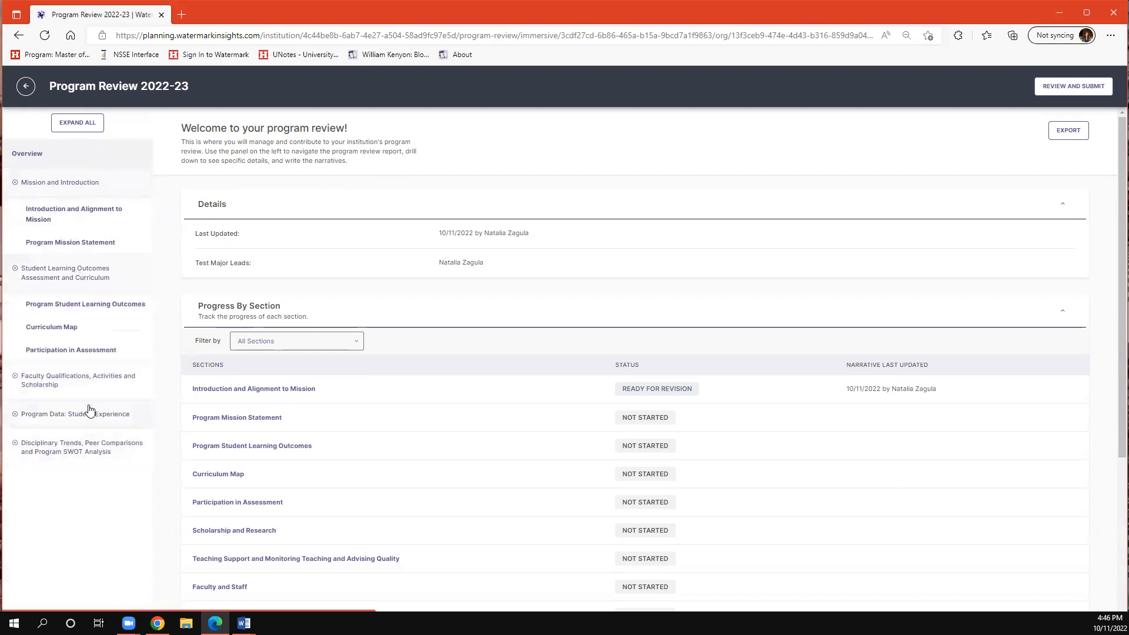
pyautogui.click(85, 381)
pyautogui.click(88, 496)
pyautogui.scroll(-1, 91, 547)
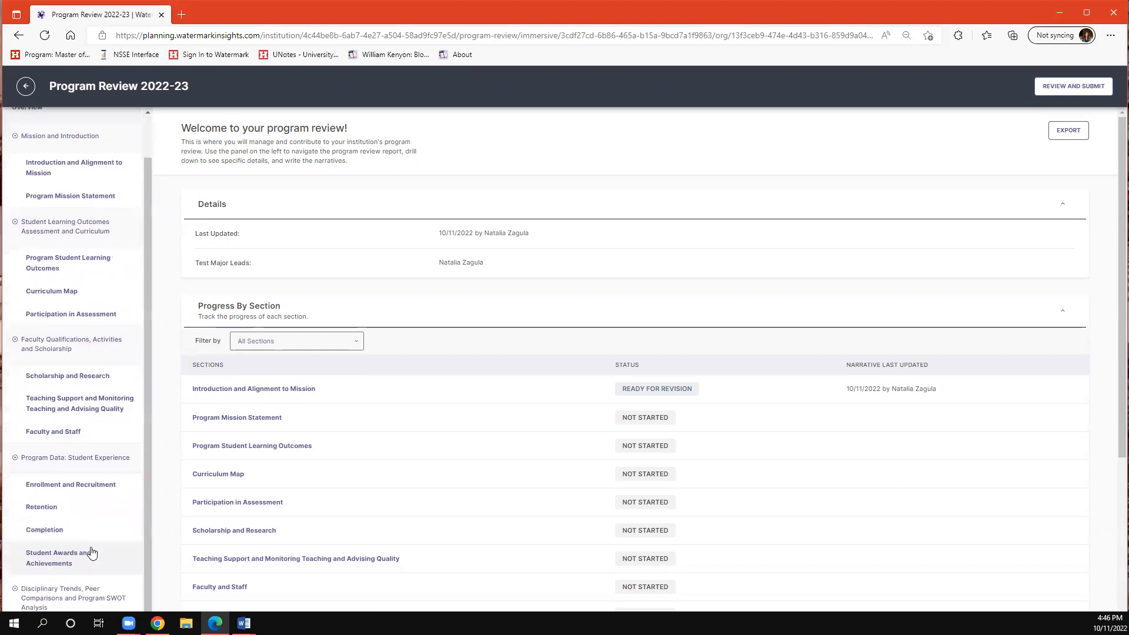
pyautogui.scroll(1, 82, 477)
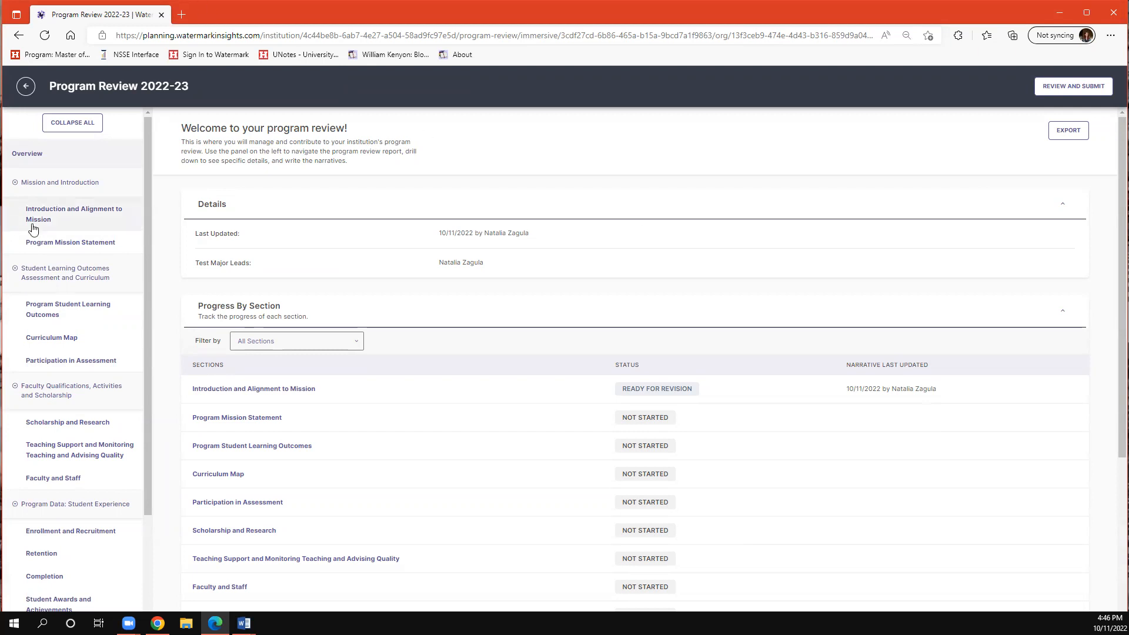
# - Open the Introduction and Alignment to Mission section, preview its narrative and close the preview
pyautogui.click(115, 211)
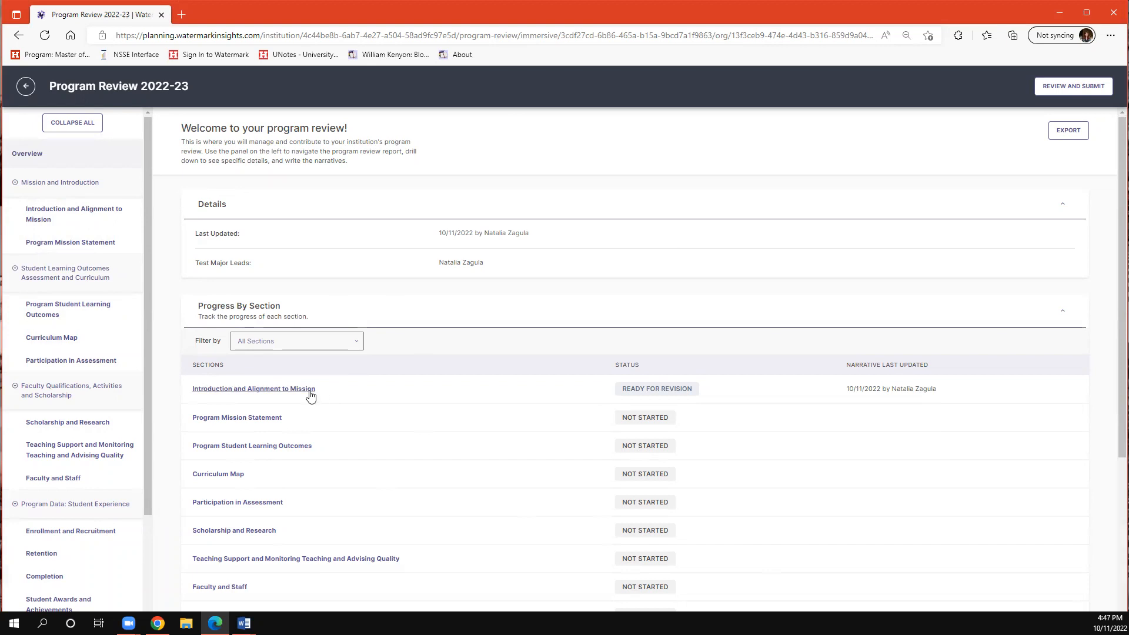
pyautogui.click(310, 389)
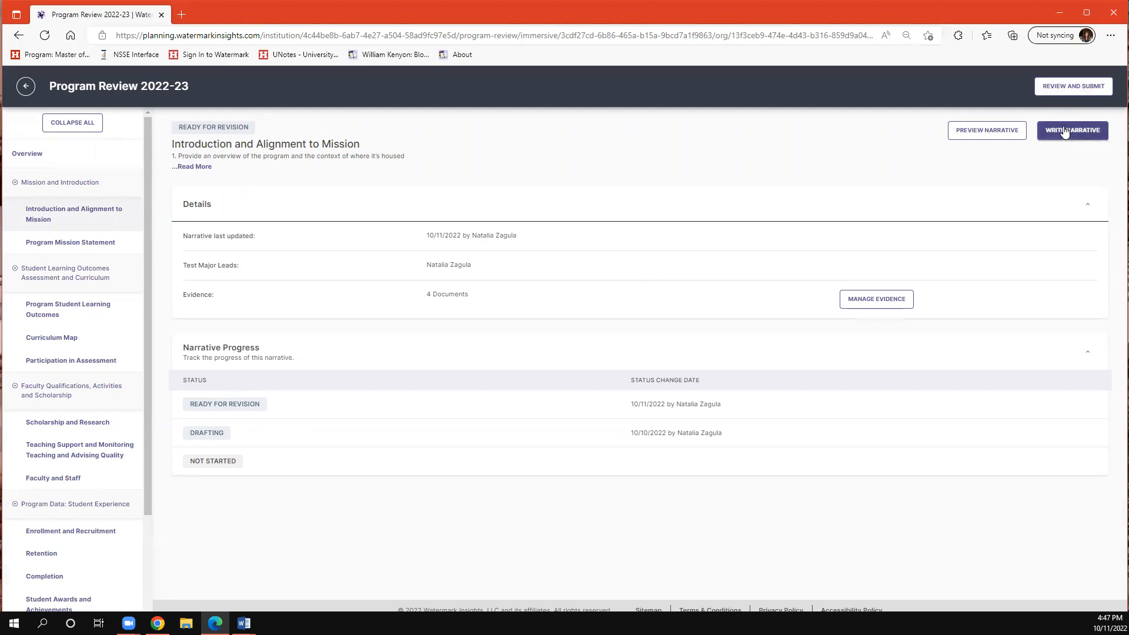
pyautogui.click(1014, 143)
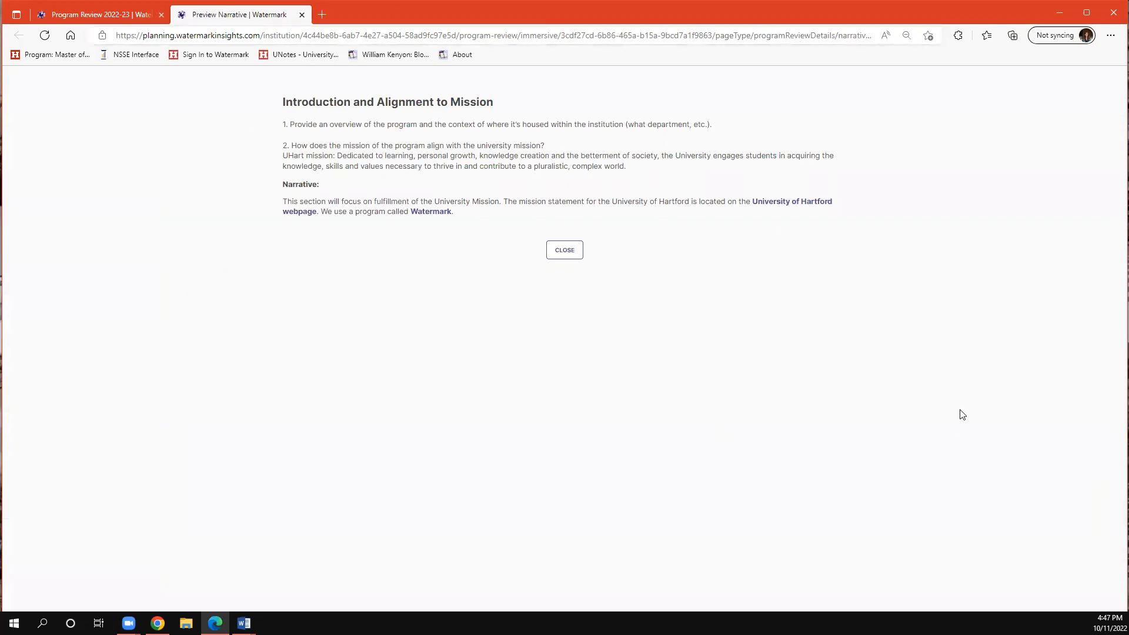
pyautogui.click(561, 250)
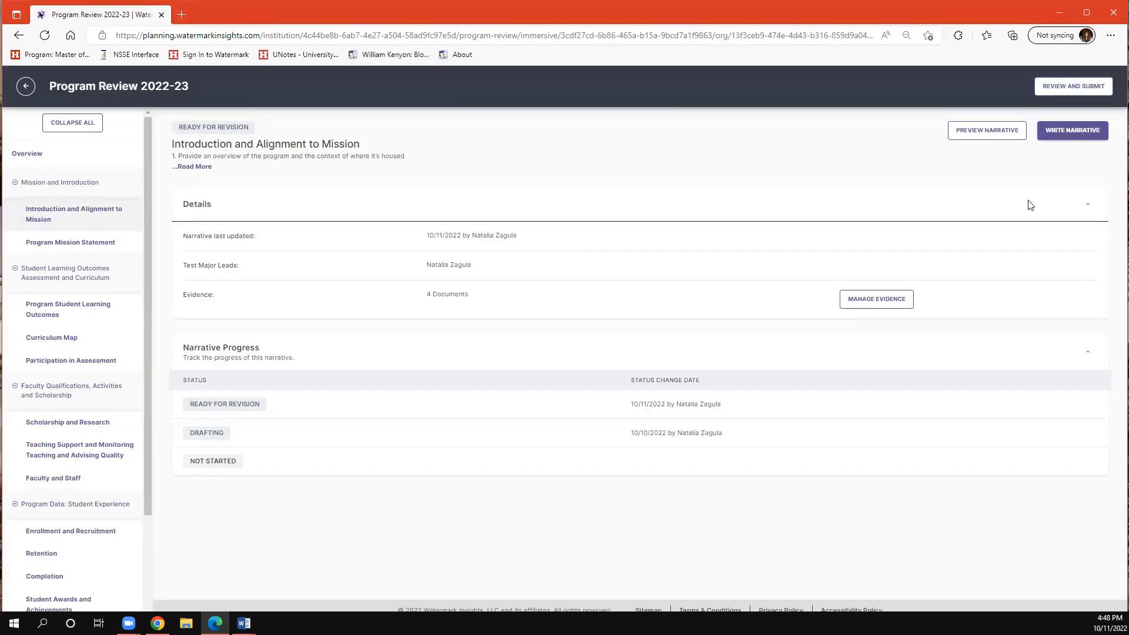
# - Open the Introduction and Alignment to Mission narrative for writing and examine its existing text
pyautogui.click(1088, 135)
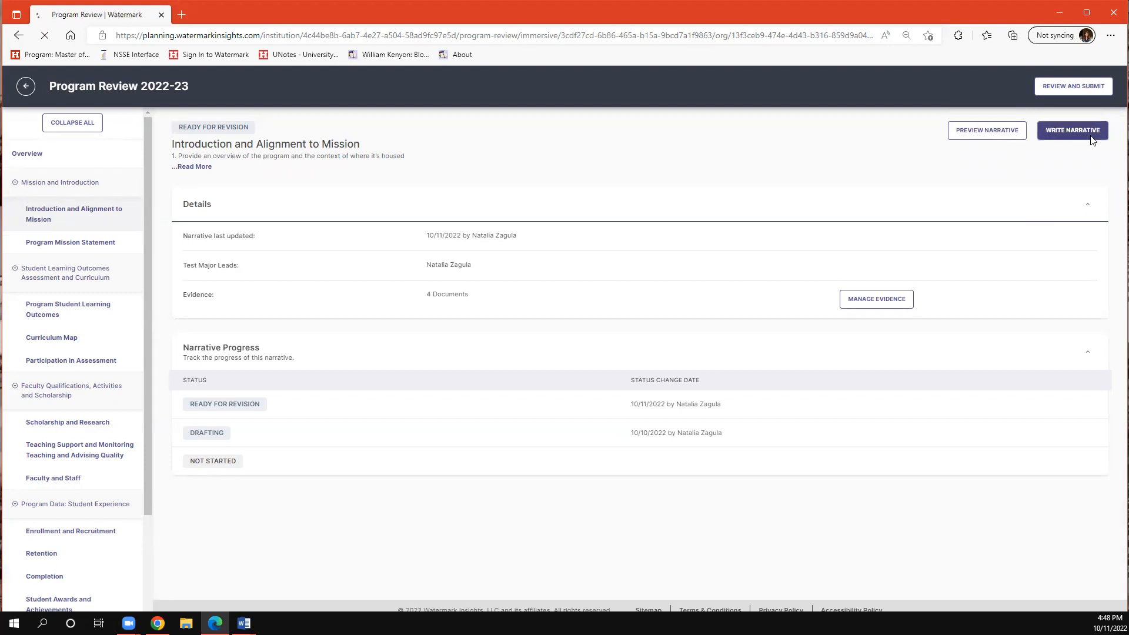
pyautogui.click(213, 473)
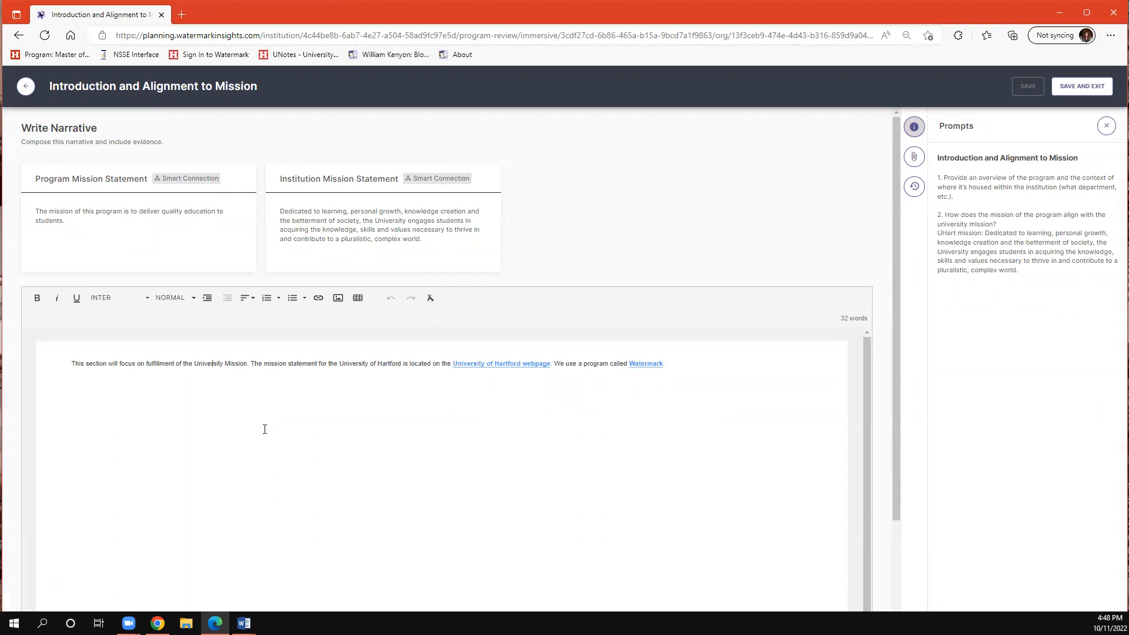
pyautogui.click(101, 377)
pyautogui.moveTo(378, 364); pyautogui.dragTo(713, 454)
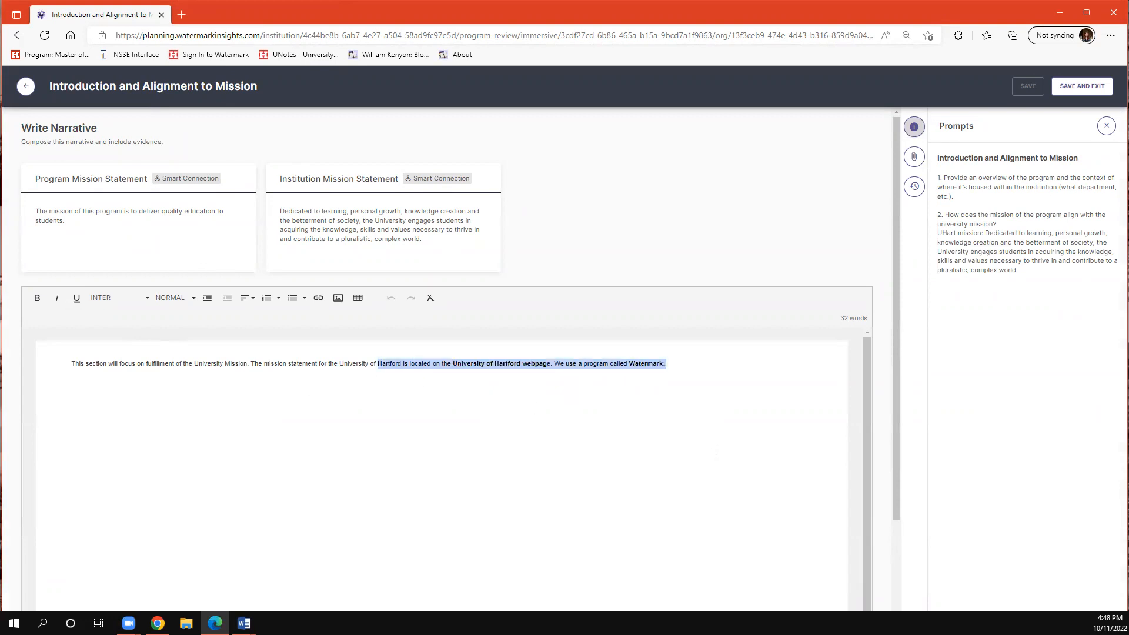
pyautogui.click(552, 448)
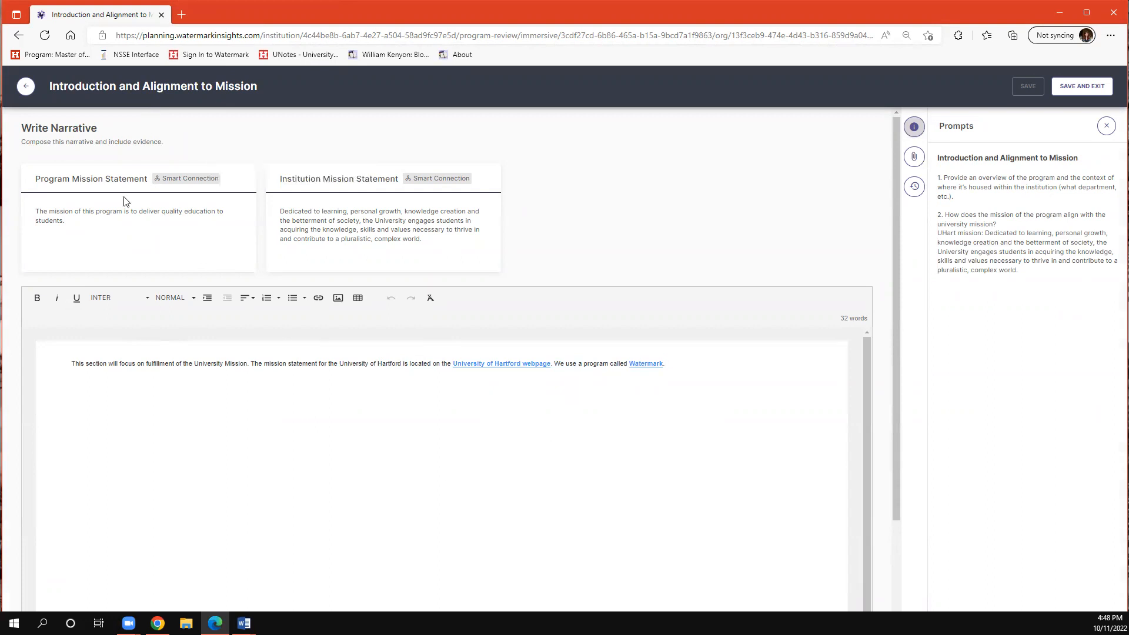
# - Open Test Major's mission statement for editing in its program information and save the statement
pyautogui.click(30, 92)
pyautogui.click(29, 93)
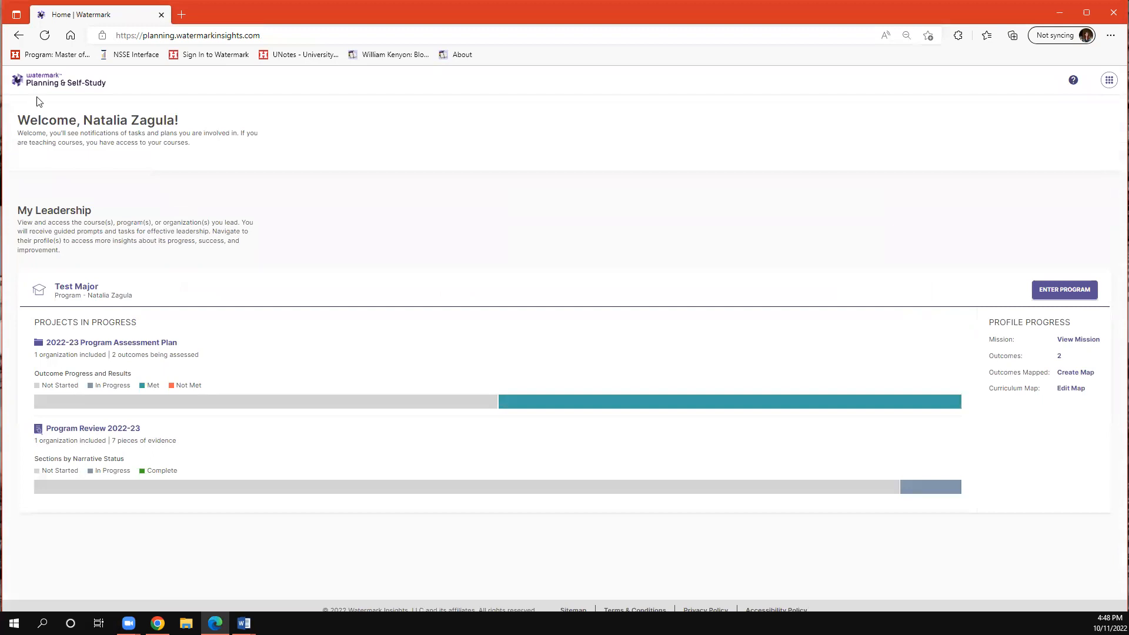
pyautogui.click(90, 293)
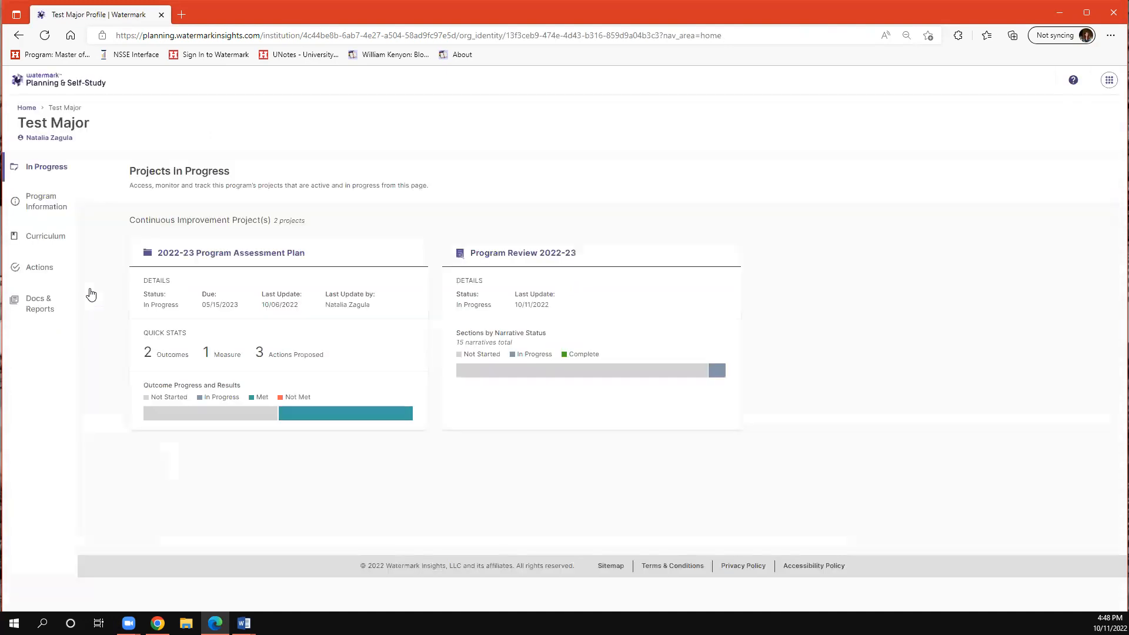
pyautogui.click(72, 201)
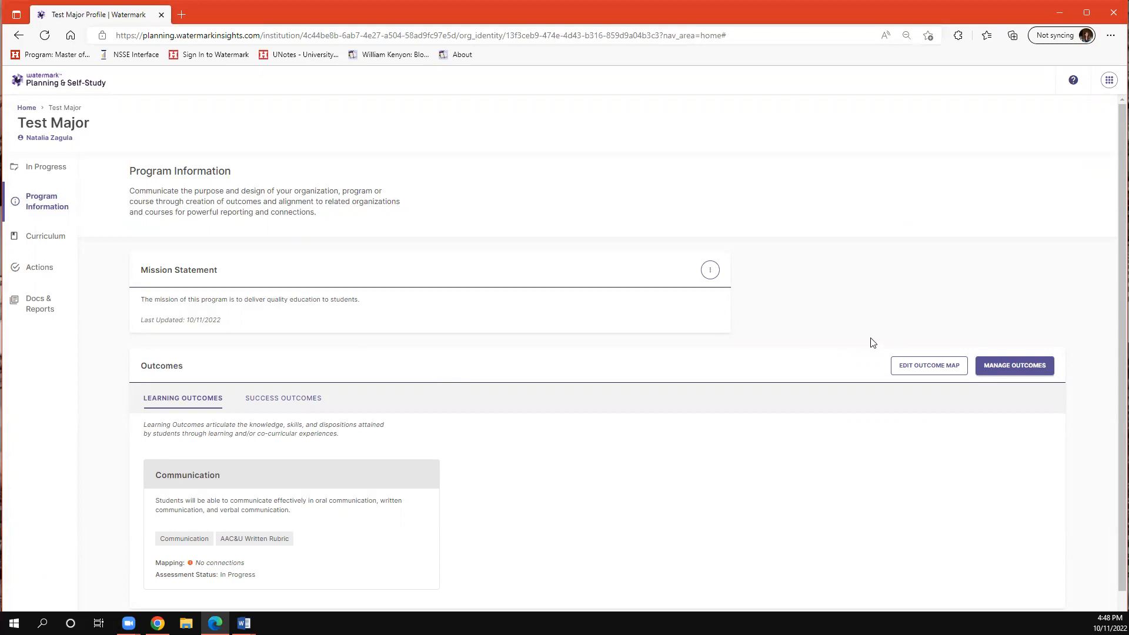
pyautogui.click(710, 271)
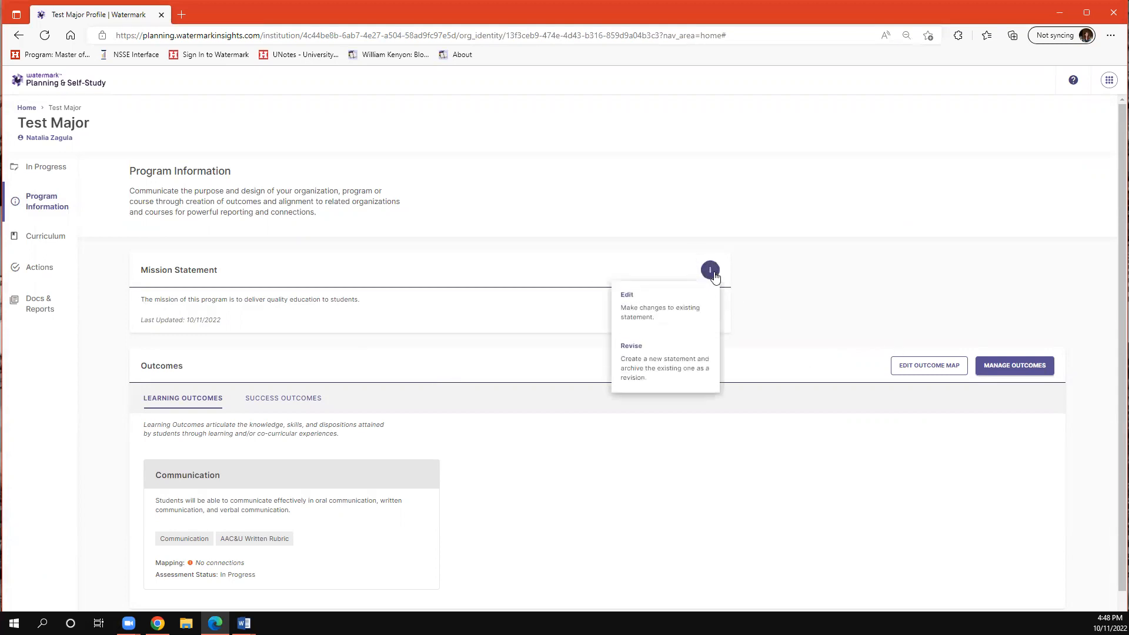
pyautogui.click(680, 302)
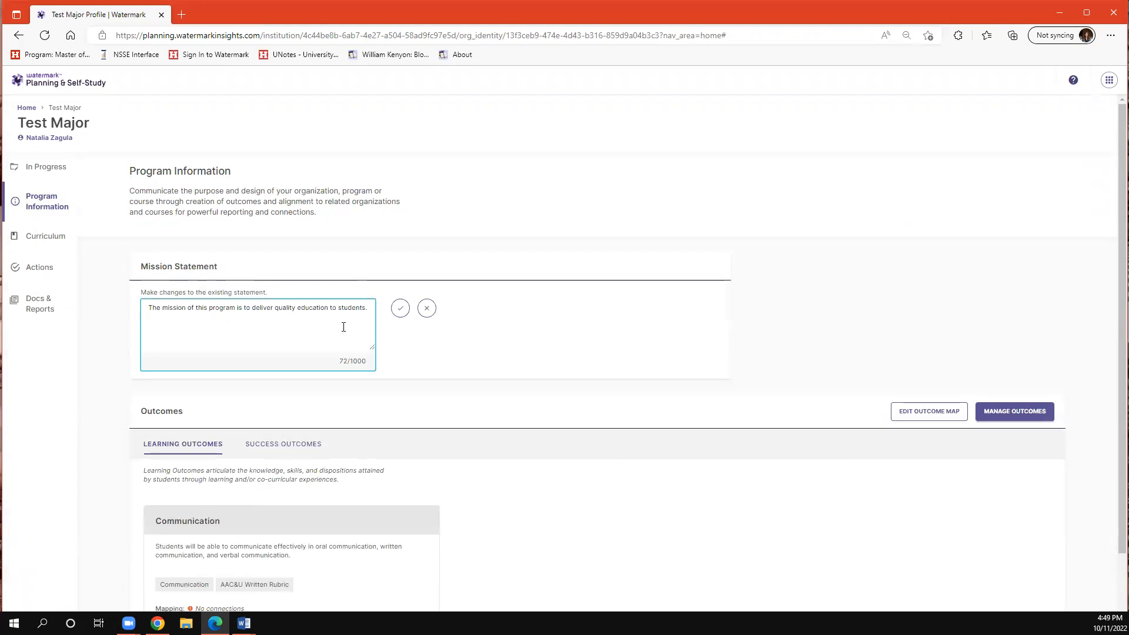
pyautogui.click(403, 316)
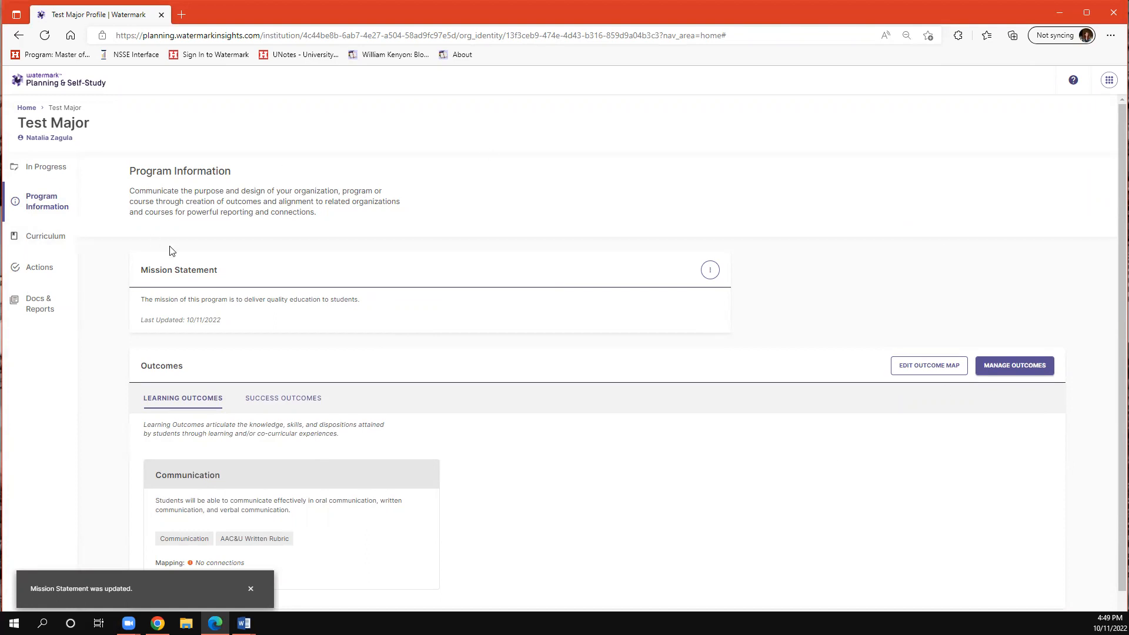
# - Return to Program Review 2022-23 and reopen the Introduction and Alignment to Mission narrative for writing
pyautogui.click(26, 111)
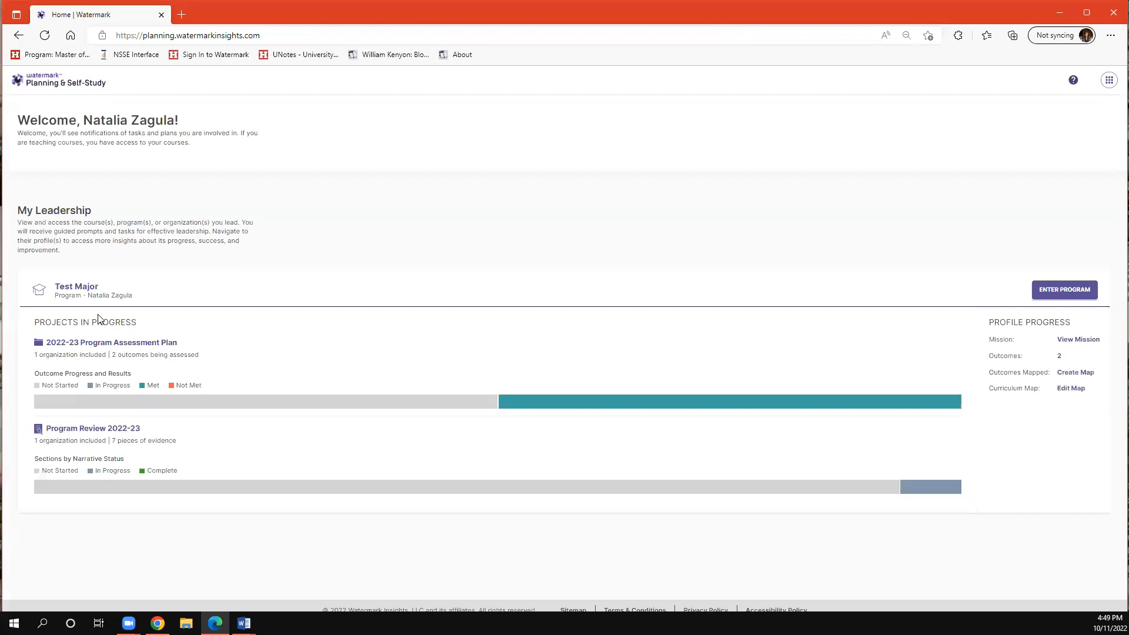
pyautogui.click(94, 430)
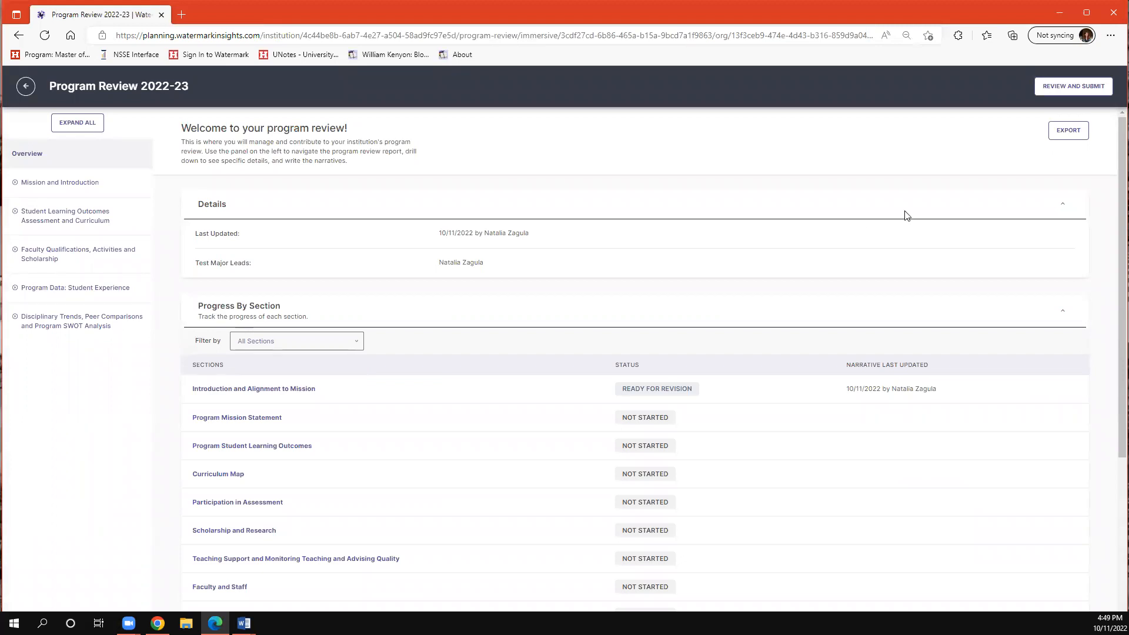
pyautogui.click(284, 390)
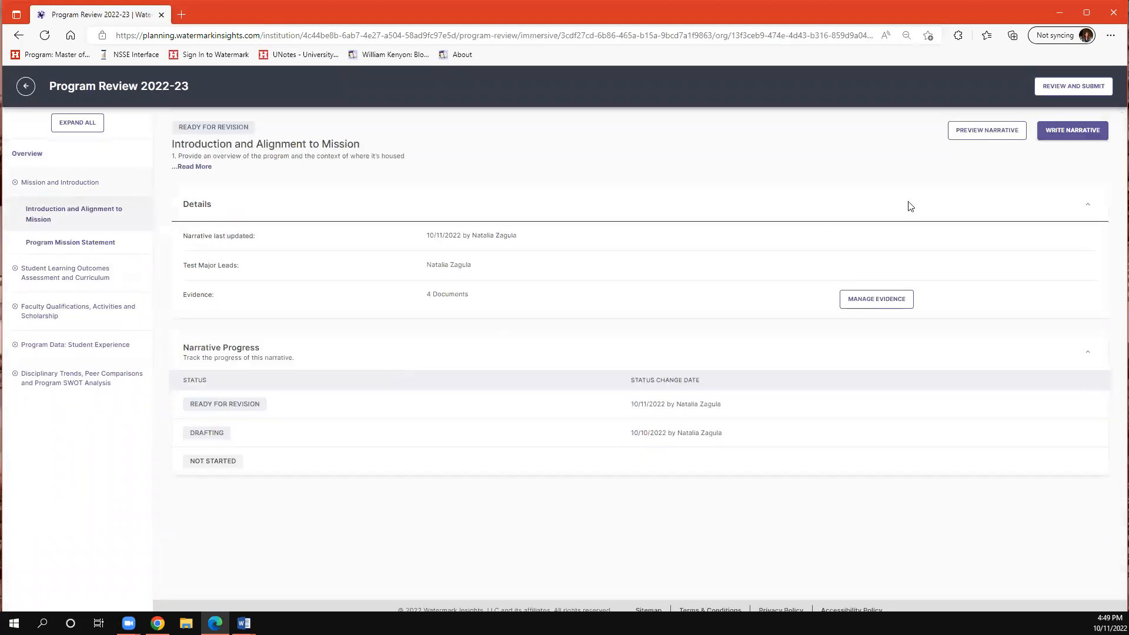
pyautogui.click(1087, 138)
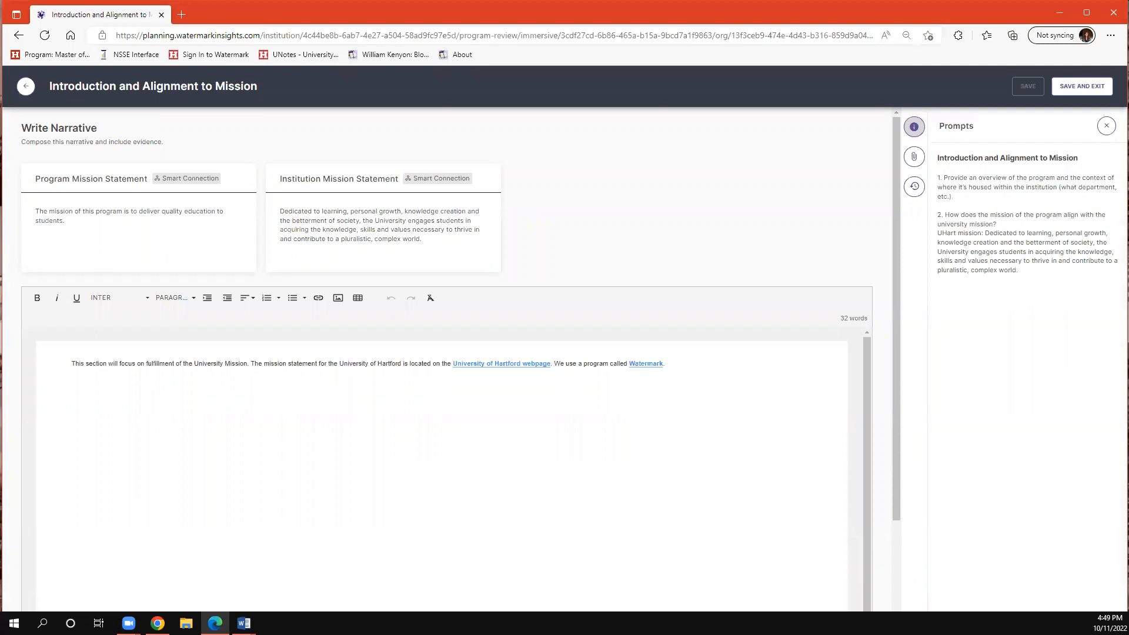
pyautogui.click(913, 164)
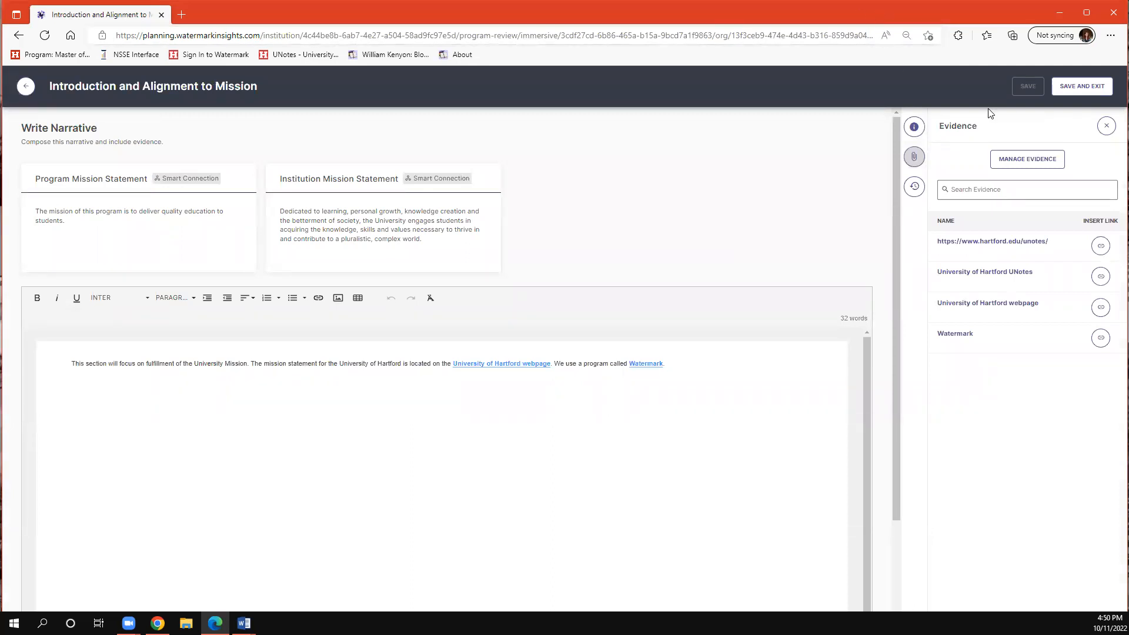
pyautogui.click(1047, 158)
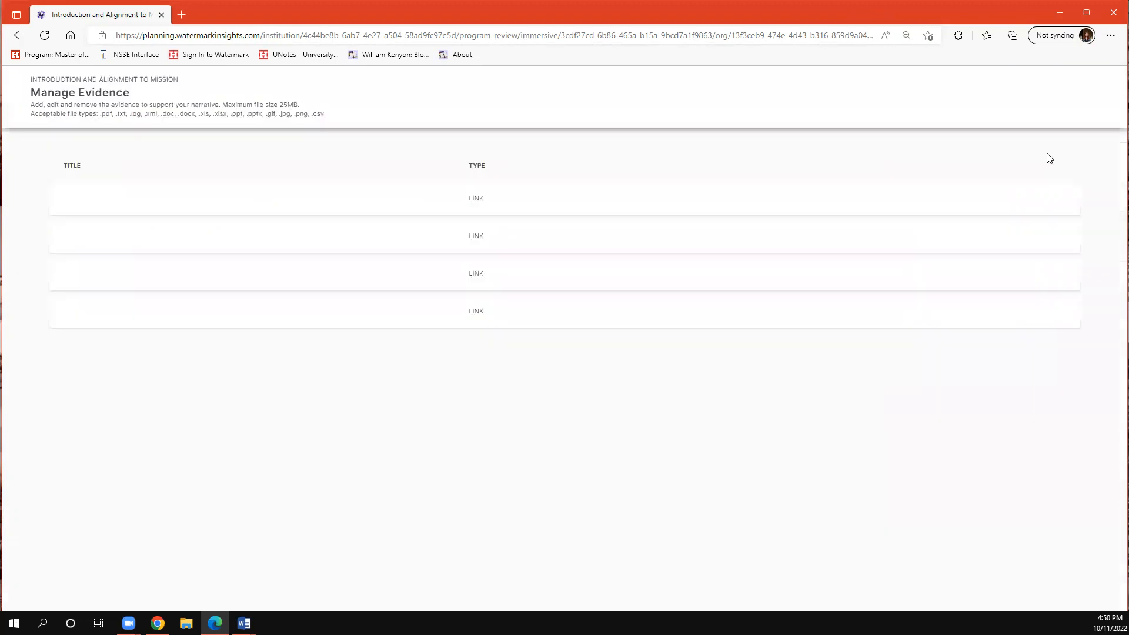
pyautogui.click(1037, 96)
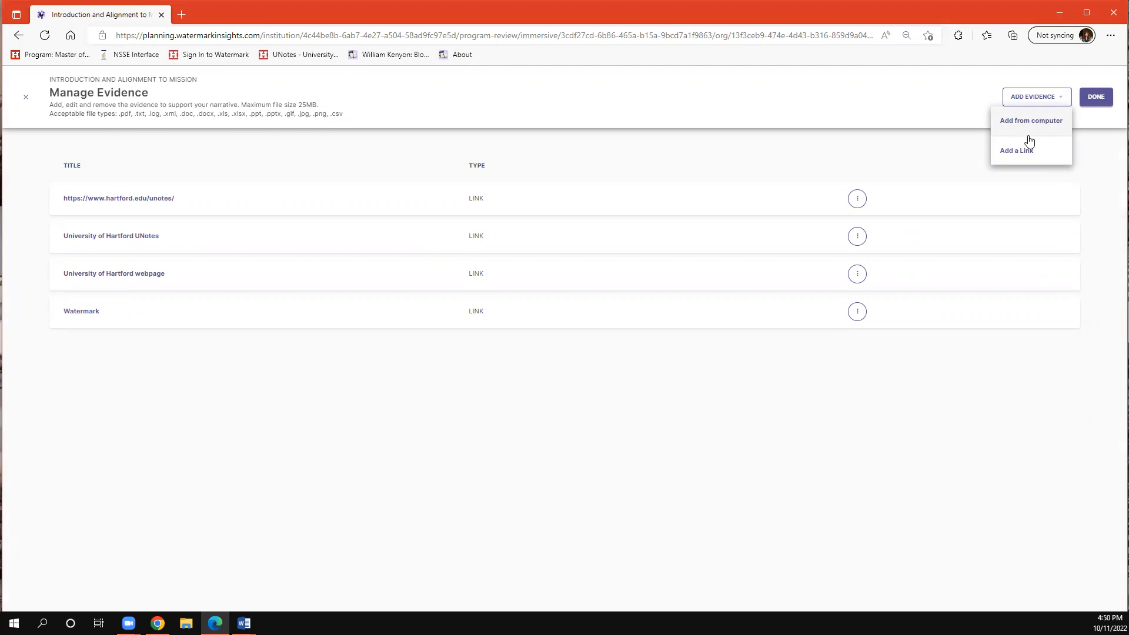
pyautogui.click(1049, 155)
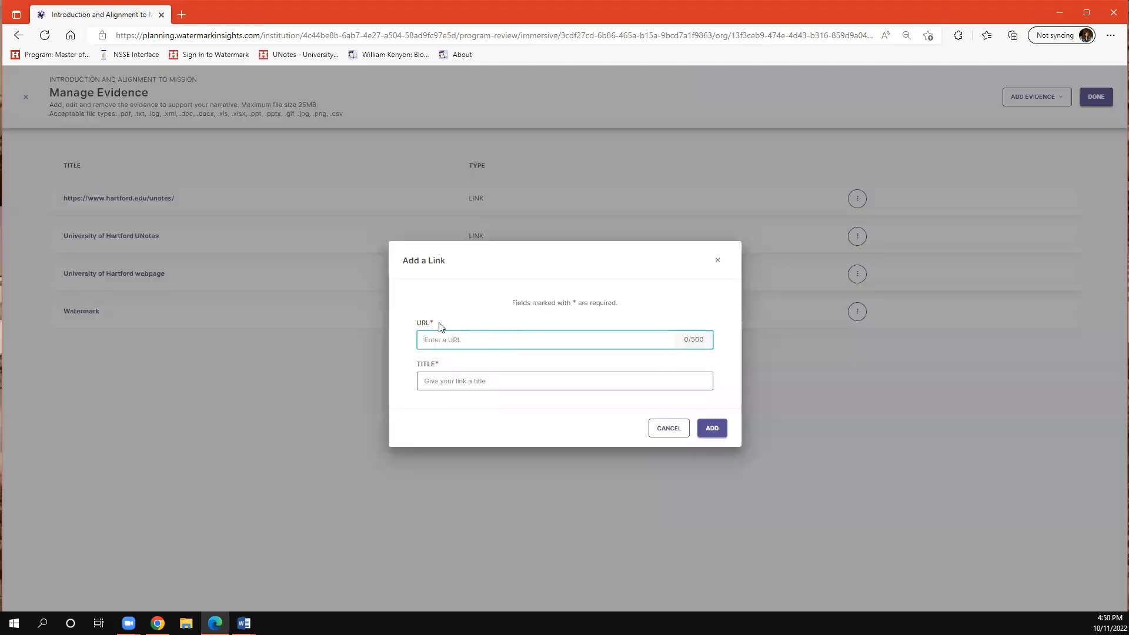
pyautogui.click(472, 322)
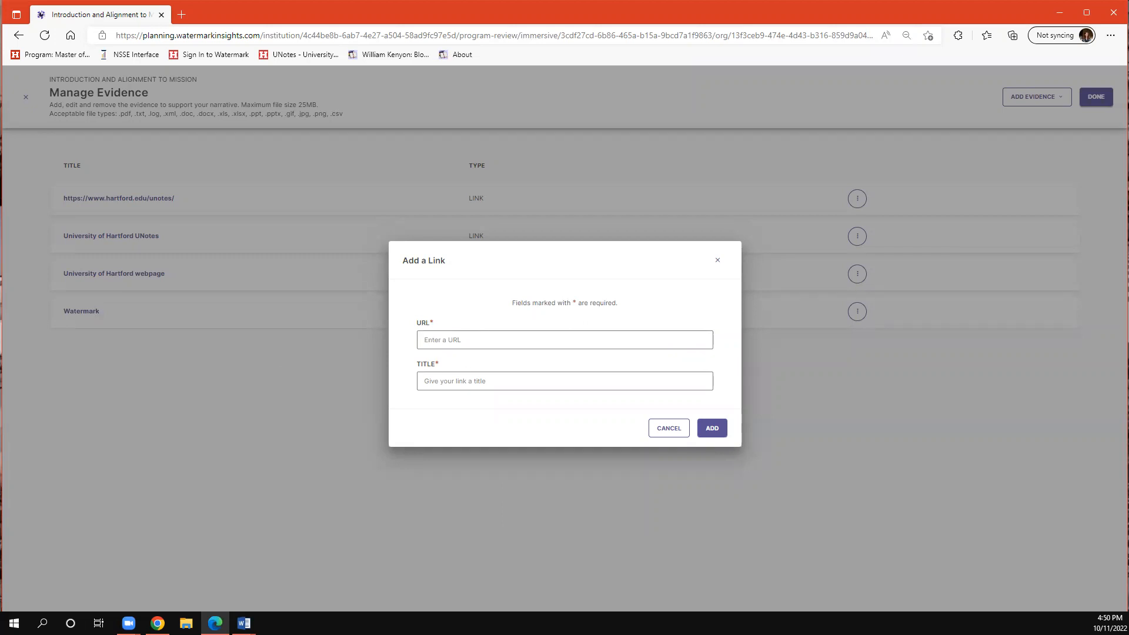
pyautogui.hotkey('alt', 'Tab')
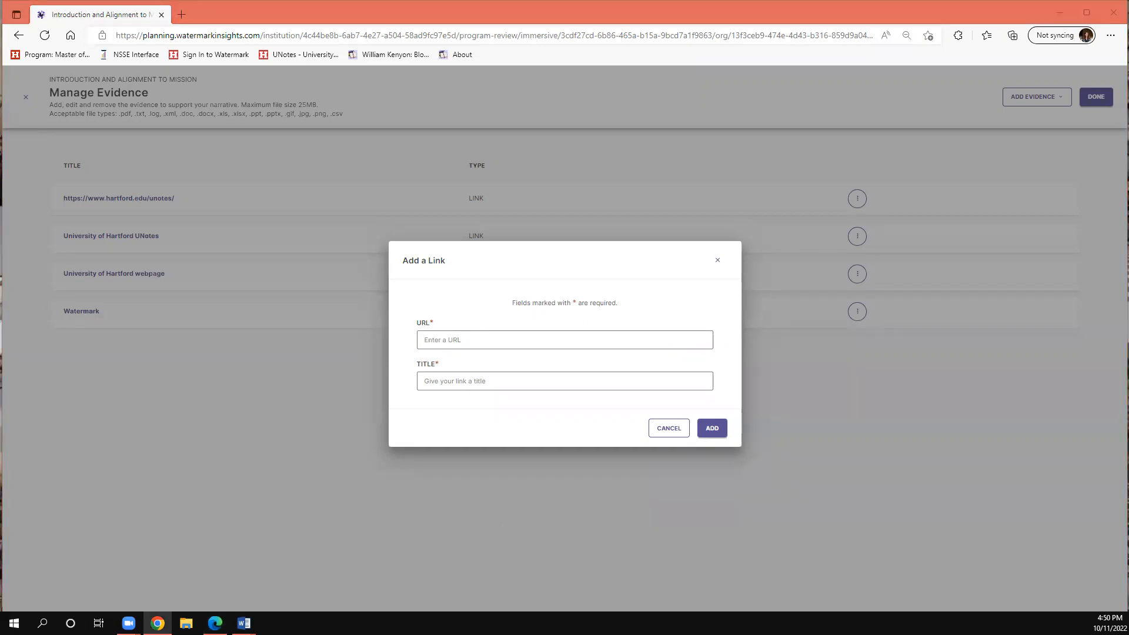
pyautogui.click(529, 339)
pyautogui.write('https://blackboard.hartford.edu/ultra/stream')
pyautogui.click(563, 376)
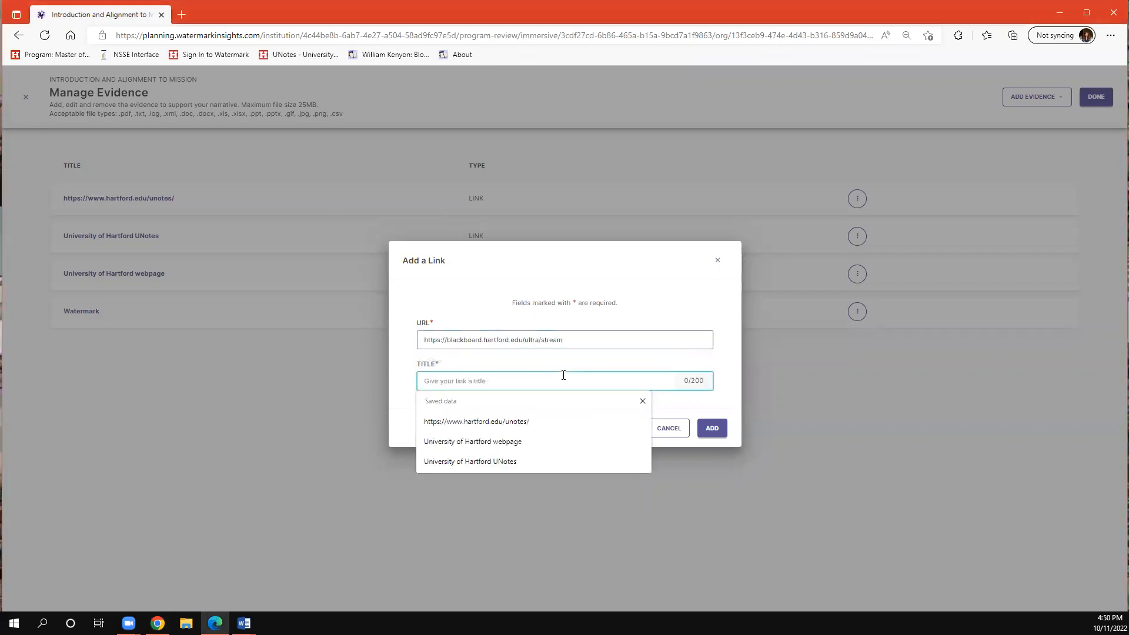
pyautogui.write('Blackboard')
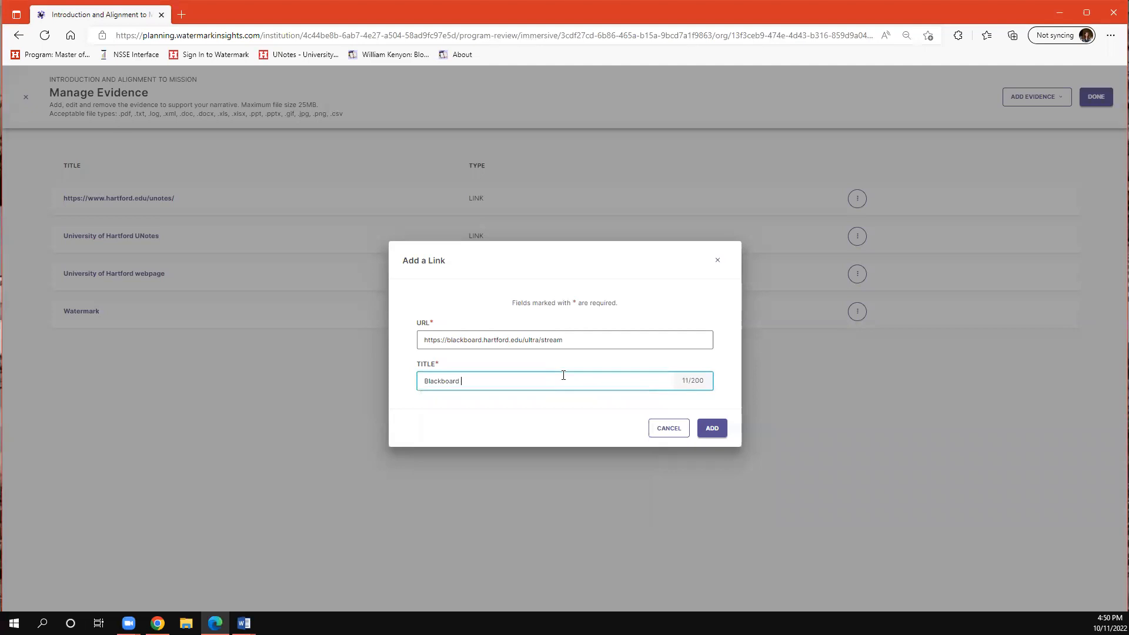
pyautogui.click(712, 428)
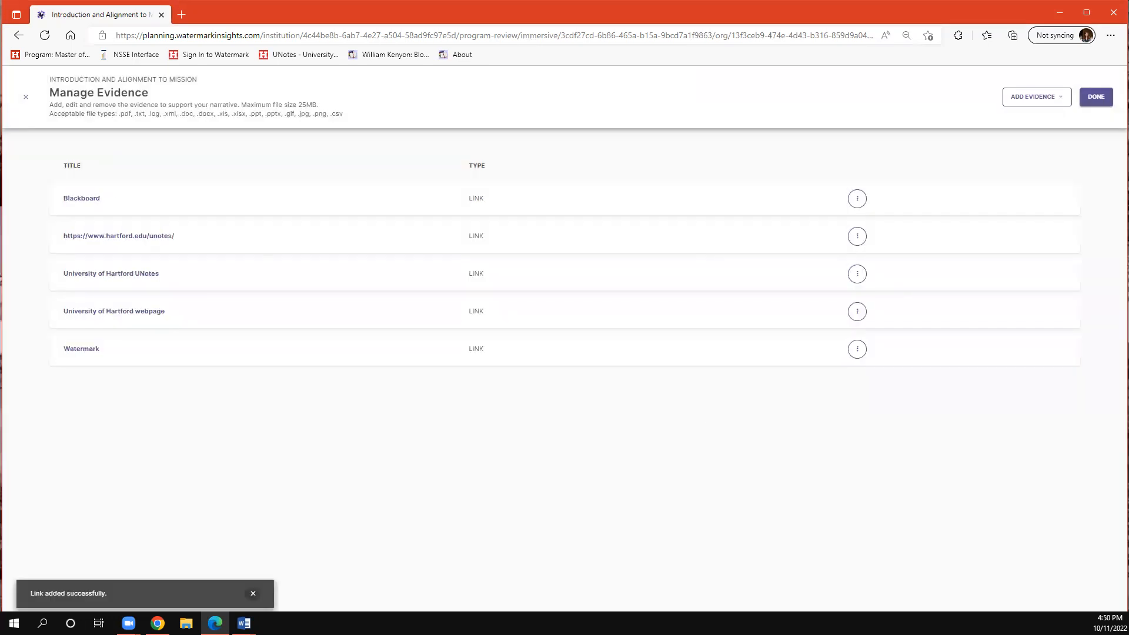
# - Finish managing the evidence, return to the narrative and activate the evidence search
pyautogui.hotkey('alt', 'Tab')
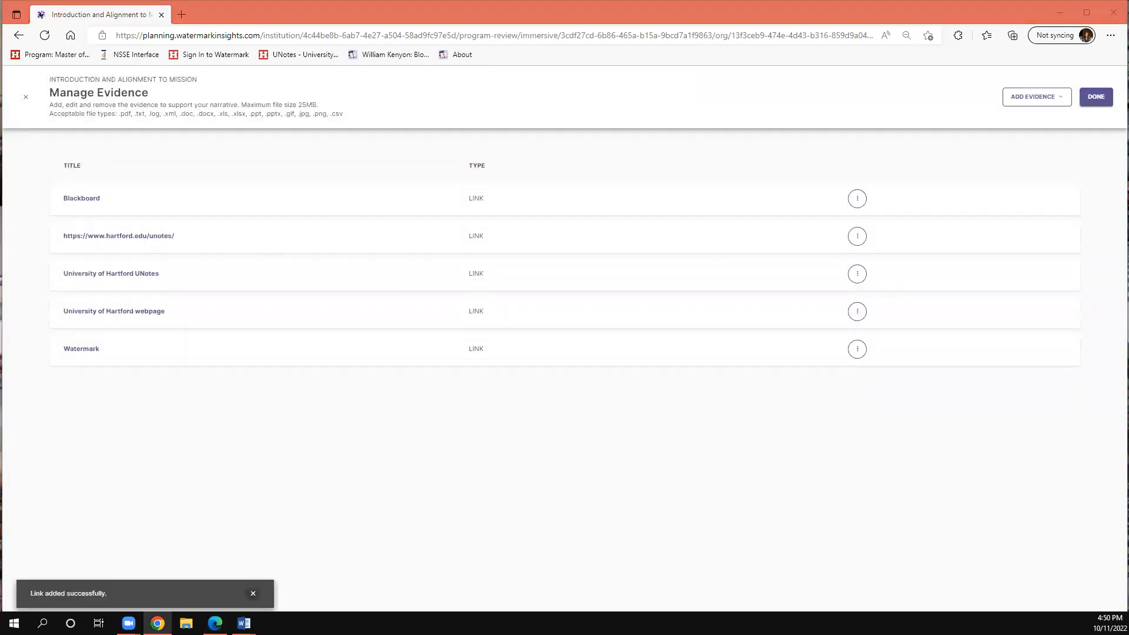
pyautogui.hotkey('alt', 'Tab')
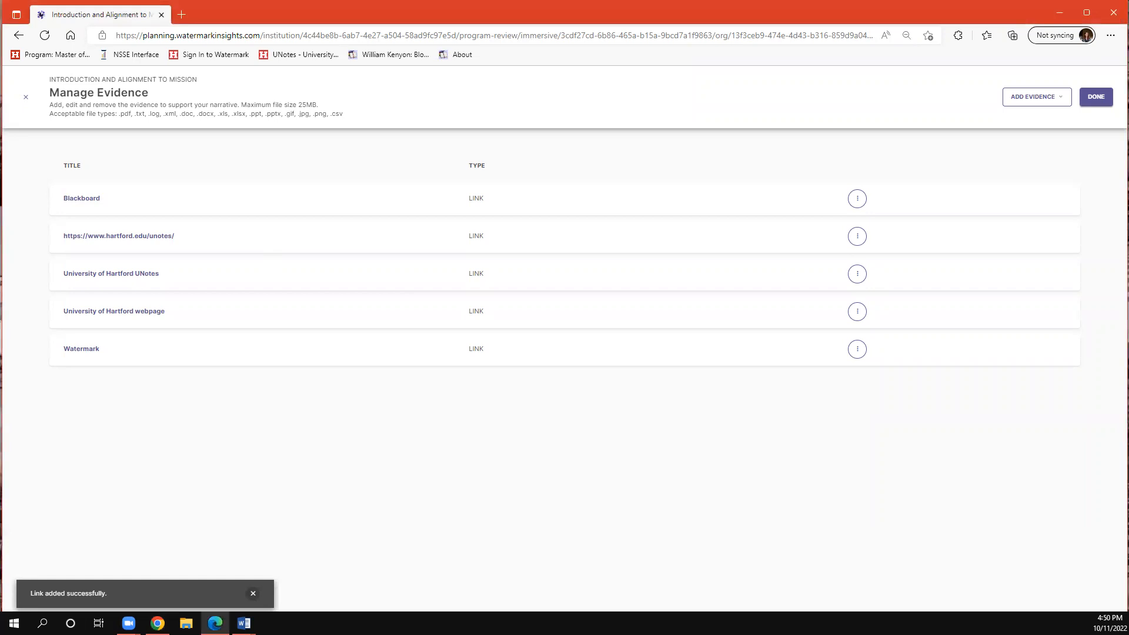
pyautogui.click(1095, 97)
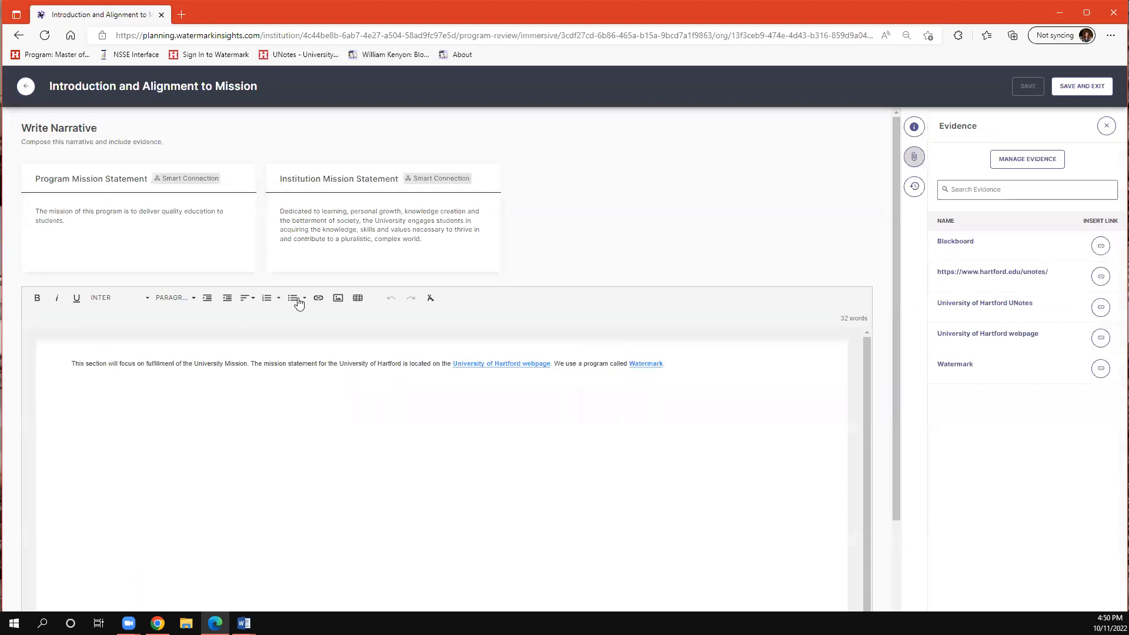
pyautogui.click(1015, 186)
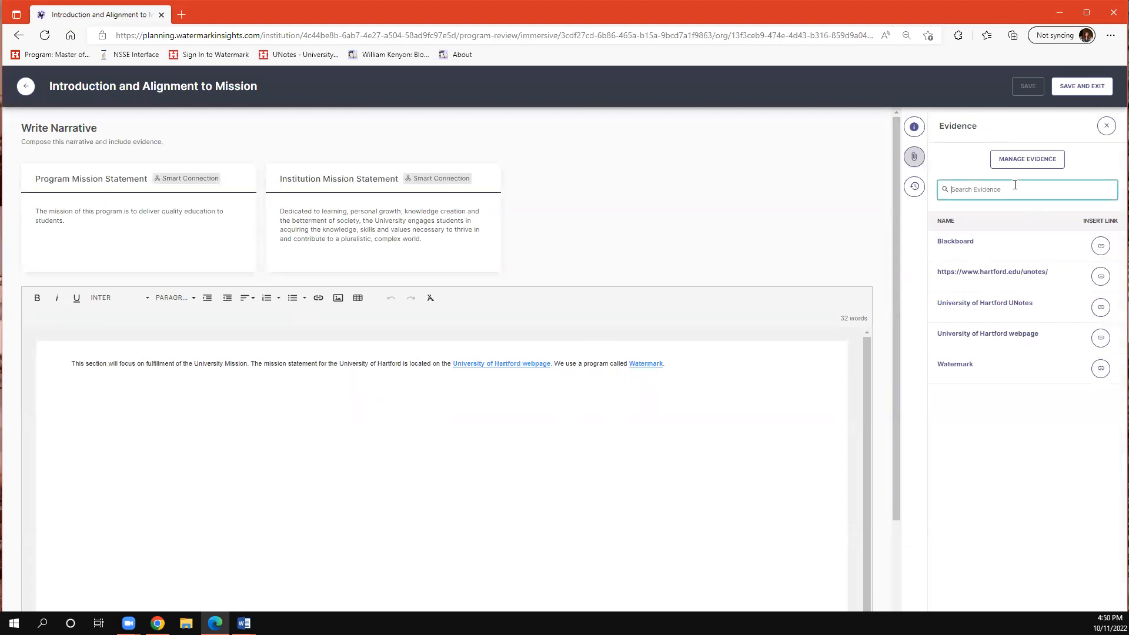
# - Search the narrative's evidence for Watermark and clear the search
pyautogui.write('Wat')
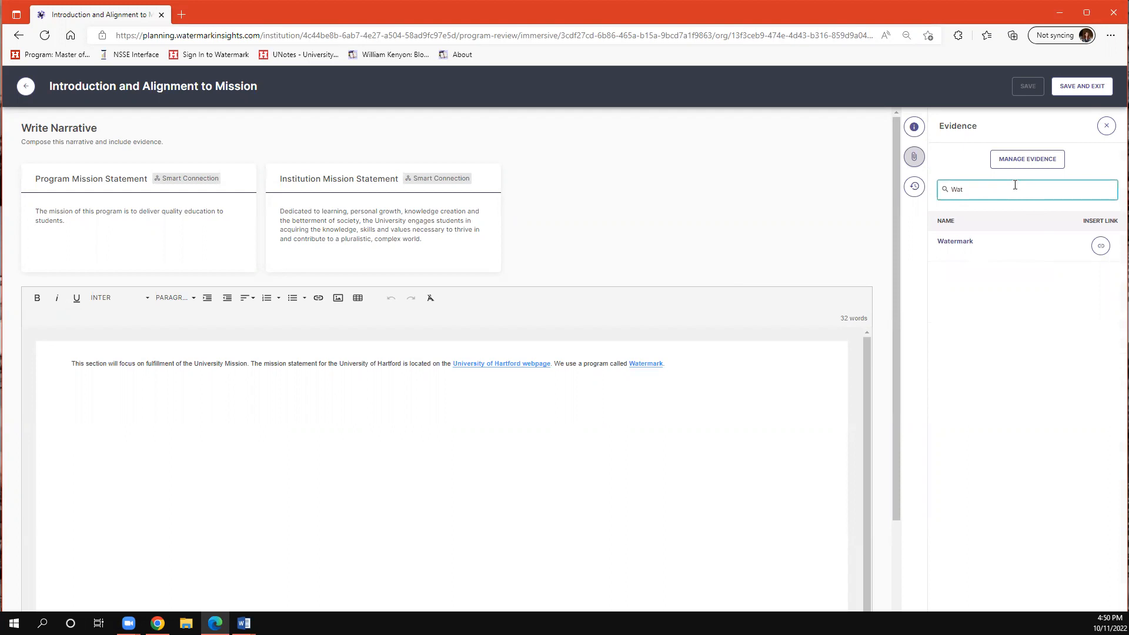
pyautogui.write('ermark')
pyautogui.press('BackSpace')
pyautogui.press('BackSpace')
pyautogui.press('BackSpace')
pyautogui.press('BackSpace')
pyautogui.press('BackSpace')
pyautogui.press('BackSpace')
pyautogui.press('BackSpace')
pyautogui.press('BackSpace')
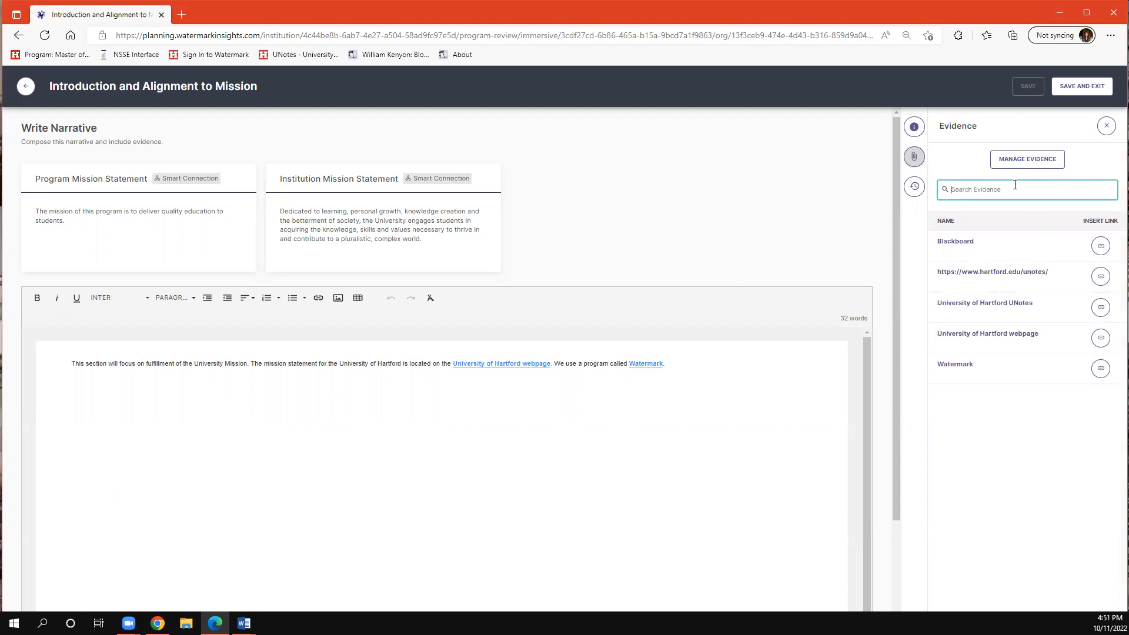
# - Add the text "The mission statement is also included in many courses on" at the end of the narrative paragraph
pyautogui.click(153, 459)
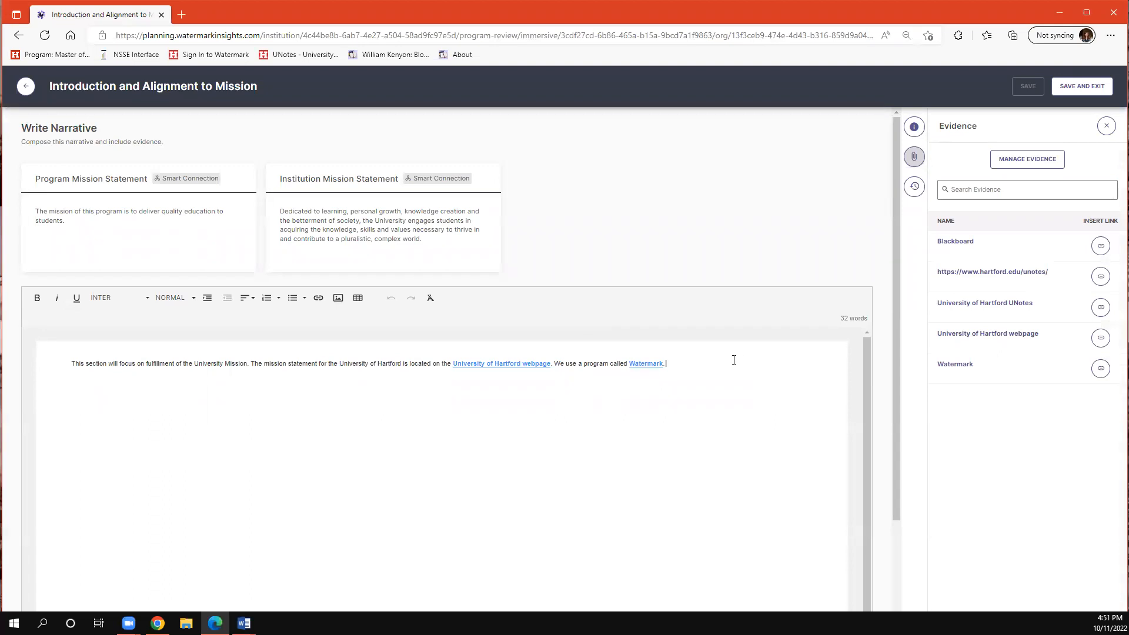
pyautogui.write('In')
pyautogui.press('BackSpace')
pyautogui.press('BackSpace')
pyautogui.write('The mission statement')
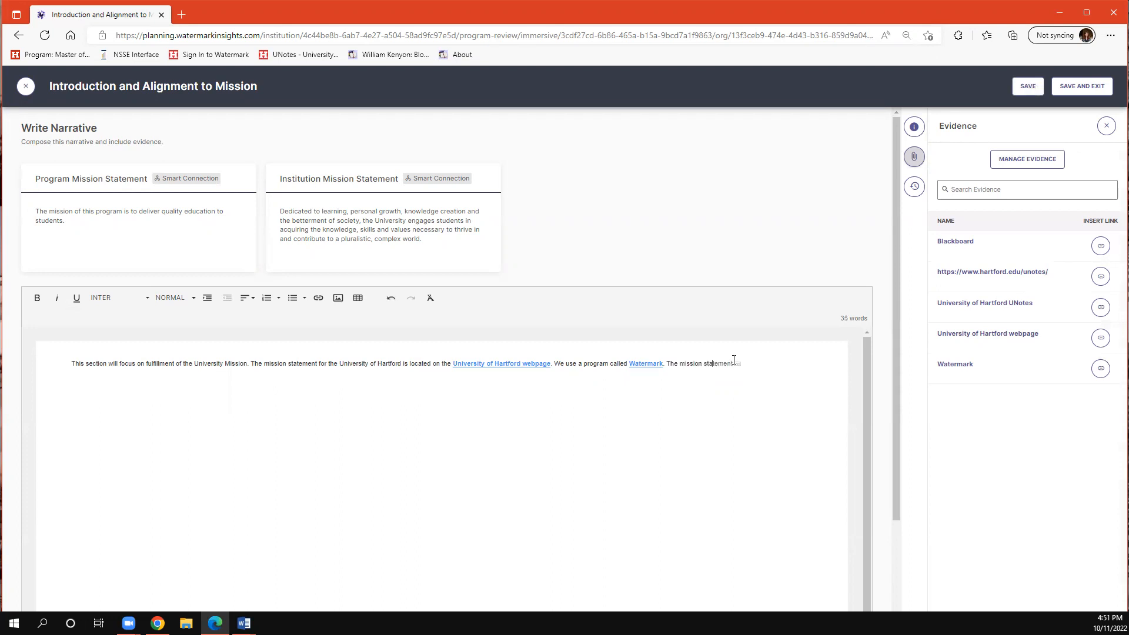
pyautogui.write(' is also included in many courses on')
# - Insert the Blackboard evidence link at the end of the new sentence and finish it with a period
pyautogui.click(1101, 246)
pyautogui.click(219, 382)
pyautogui.write('.')
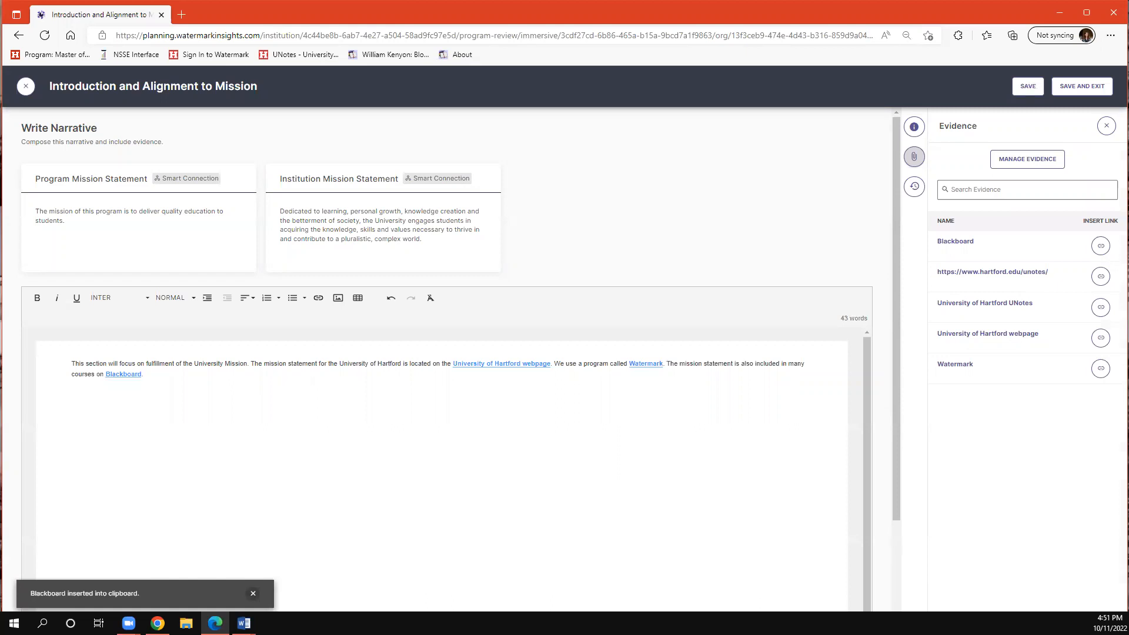
# - Set the narrative status to Revising, save the narrative and exit it
pyautogui.click(914, 187)
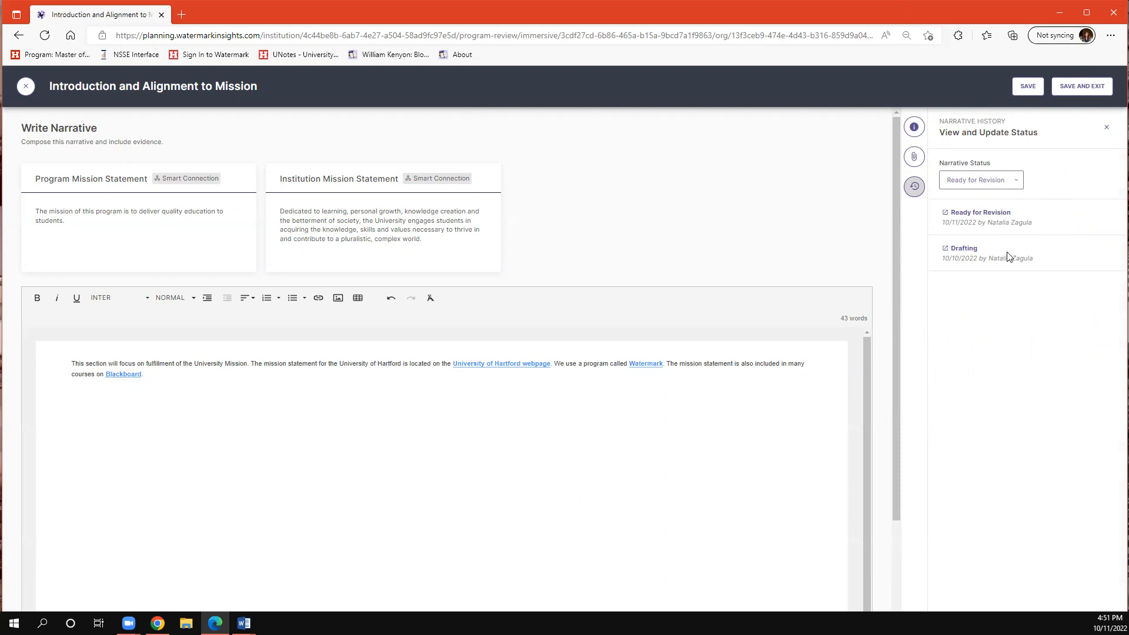
pyautogui.moveTo(1056, 224); pyautogui.dragTo(1022, 223)
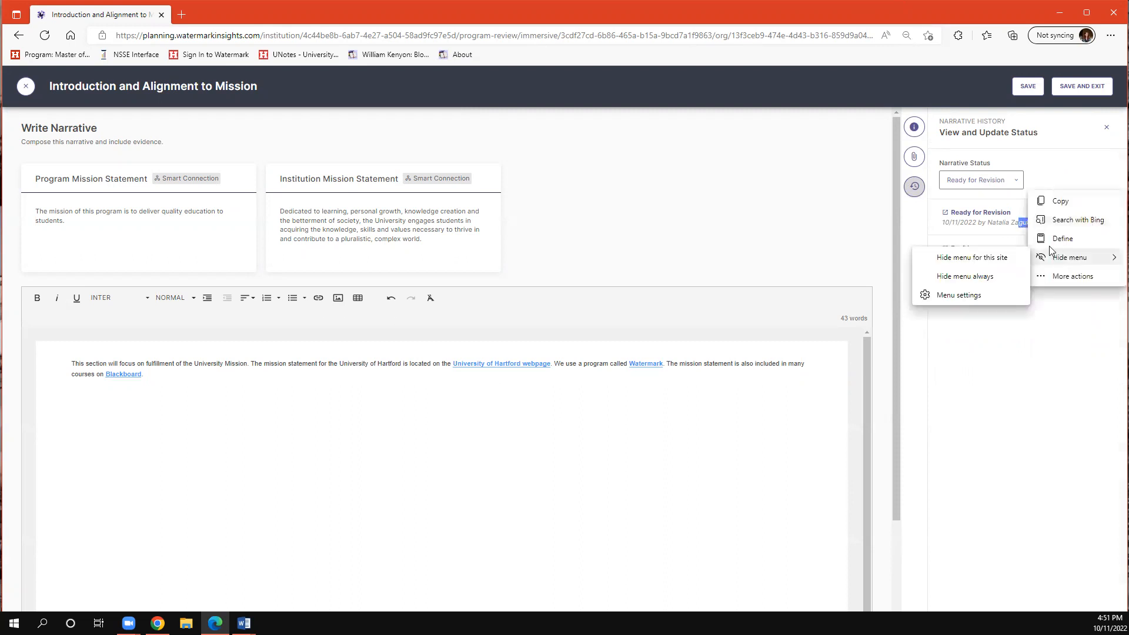
pyautogui.click(1095, 164)
pyautogui.click(1017, 180)
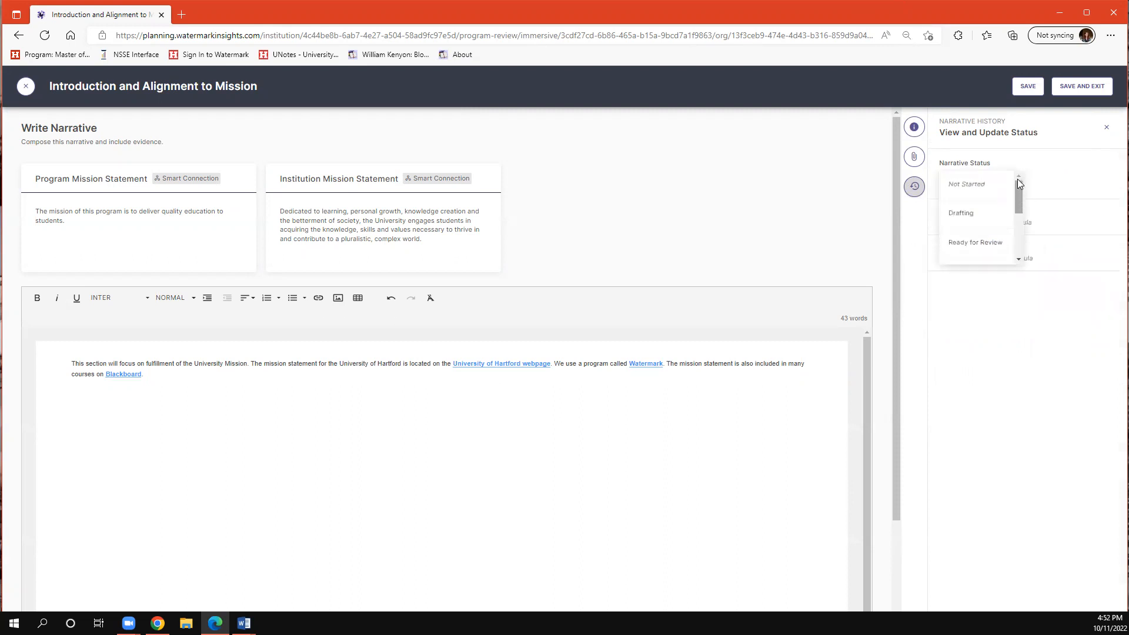
pyautogui.moveTo(1017, 179); pyautogui.dragTo(1018, 243)
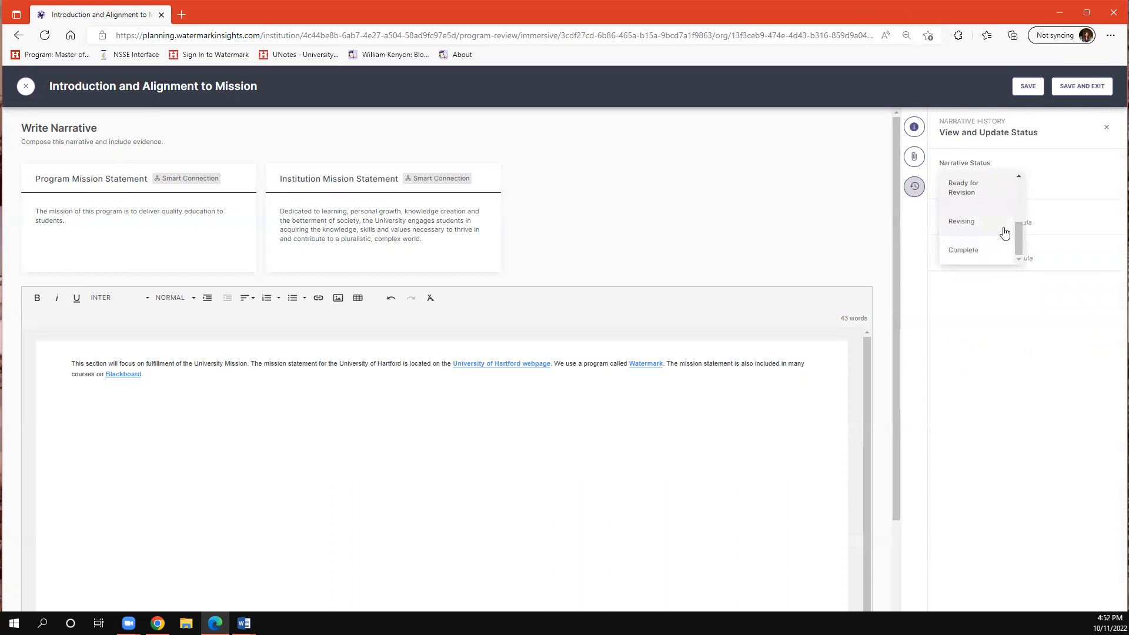
pyautogui.click(1004, 232)
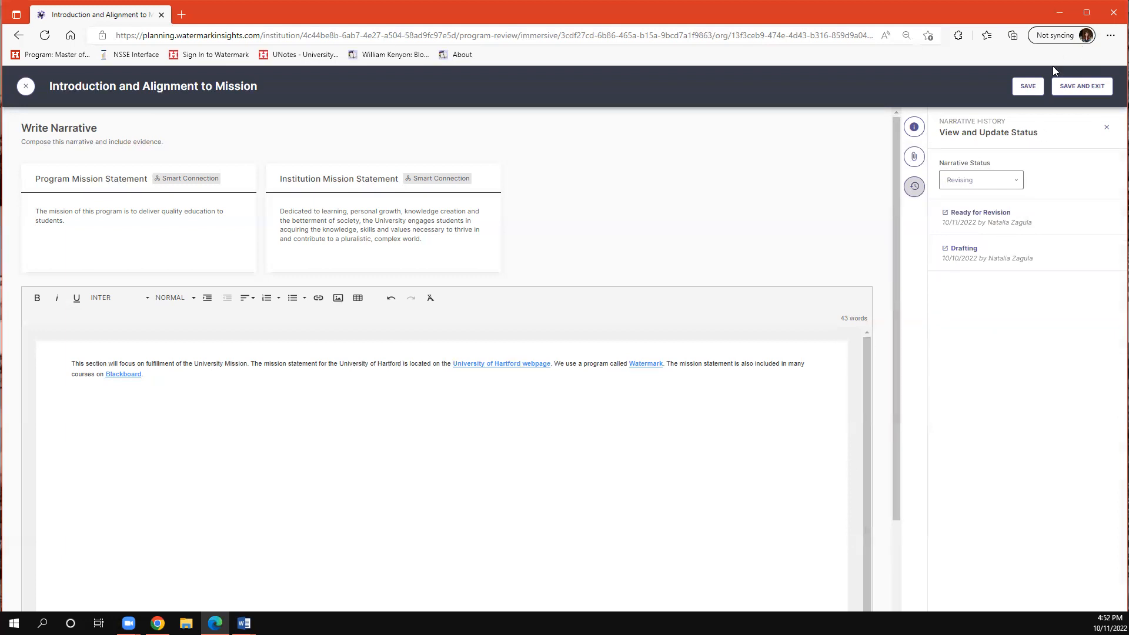
pyautogui.click(1029, 87)
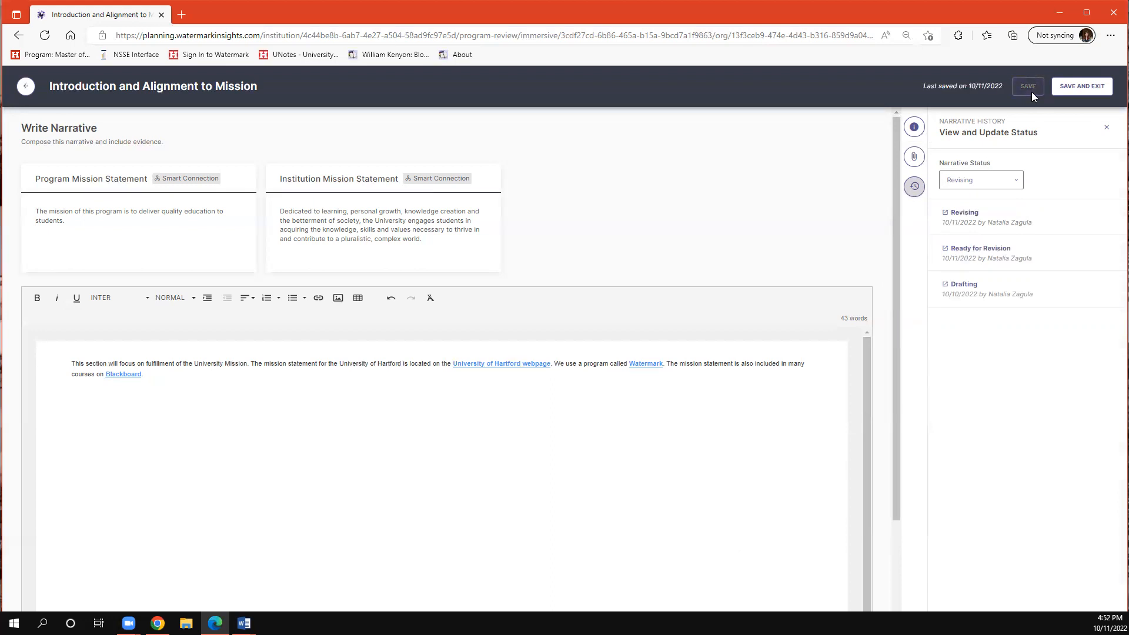
pyautogui.click(1082, 87)
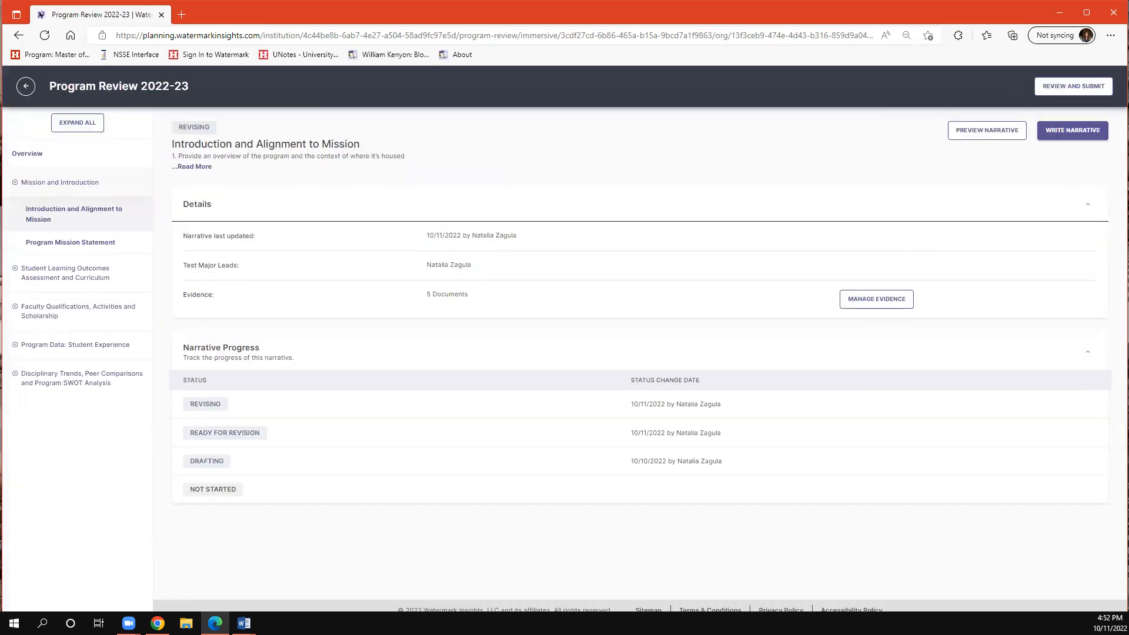
pyautogui.hotkey('alt', 'Tab')
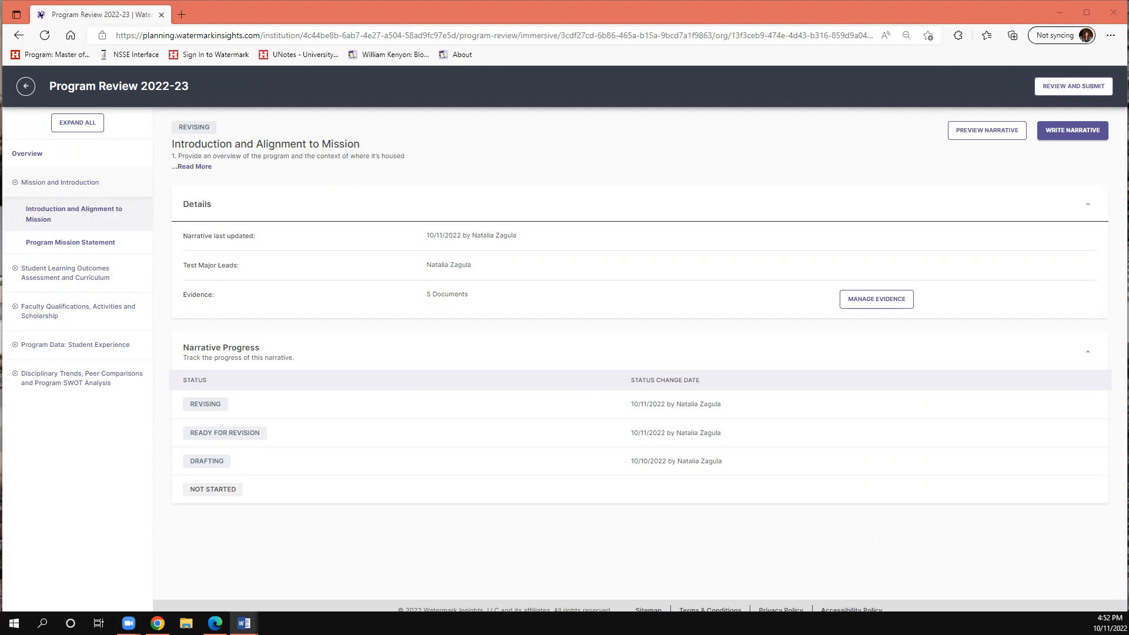
pyautogui.moveTo(232, 361); pyautogui.dragTo(338, 426)
pyautogui.click(338, 426)
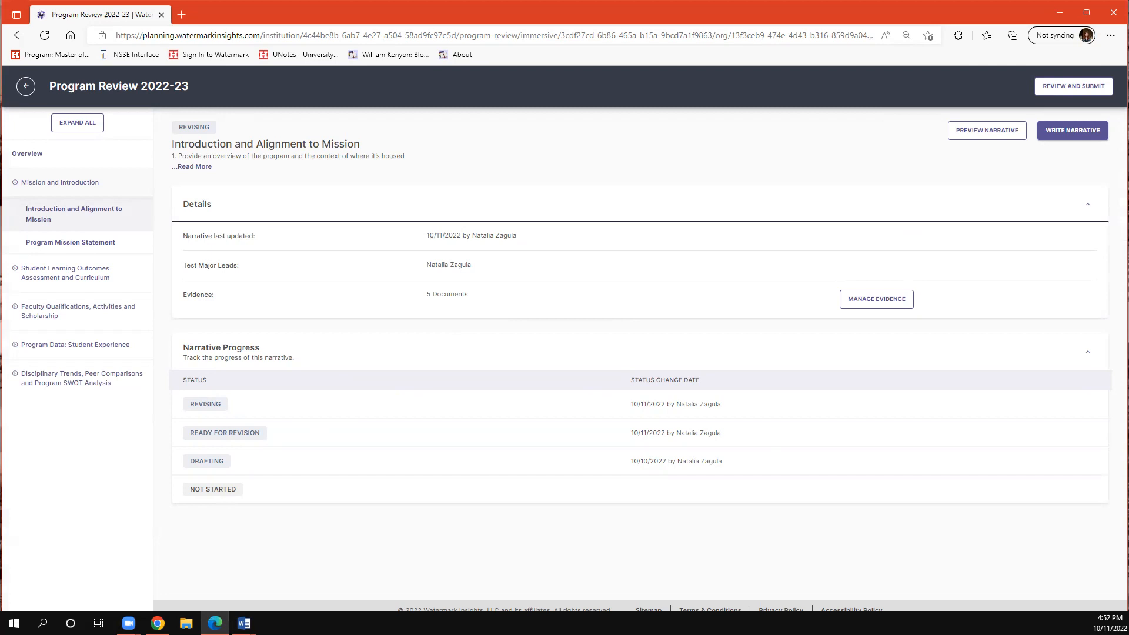
# - Expand Student Learning Outcomes Assessment and Curriculum, look through its sections and select Curriculum Map
pyautogui.click(94, 268)
pyautogui.click(100, 246)
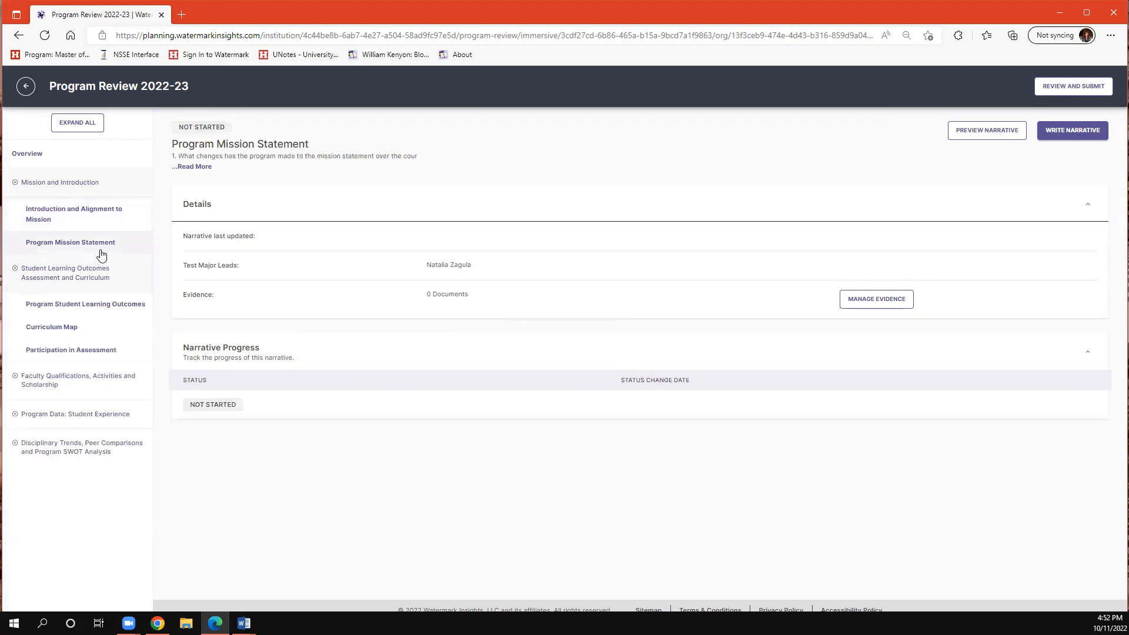
pyautogui.click(112, 304)
pyautogui.click(112, 327)
pyautogui.click(113, 350)
pyautogui.click(121, 328)
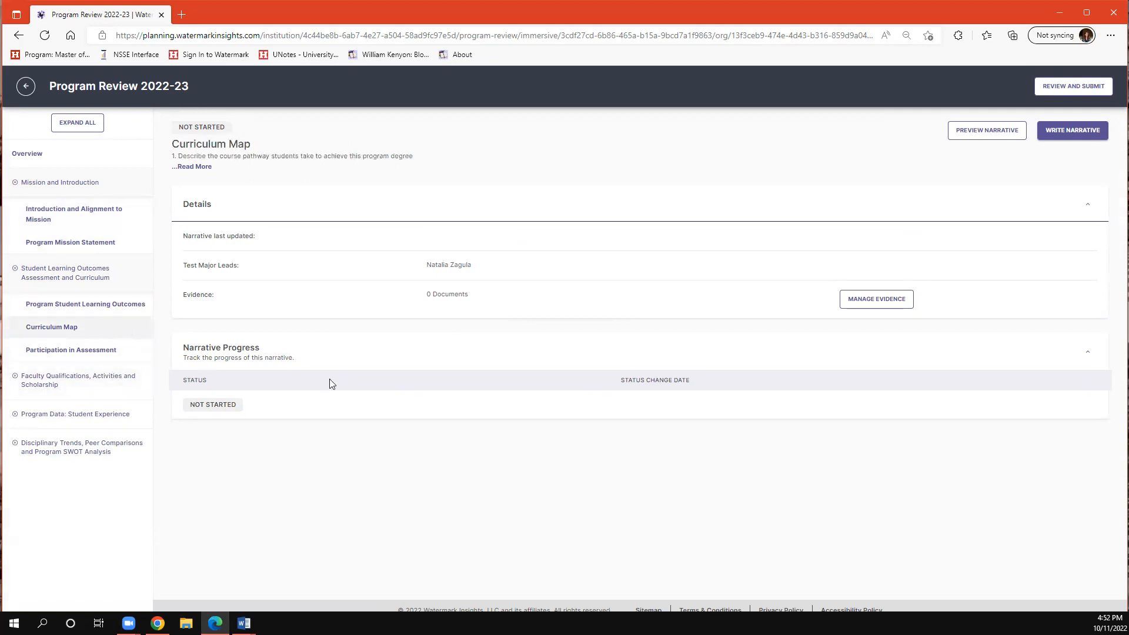
# - Open the curriculum map for editing from its narrative and align the Communication outcome with EDH 503 as Introduce
pyautogui.click(1072, 135)
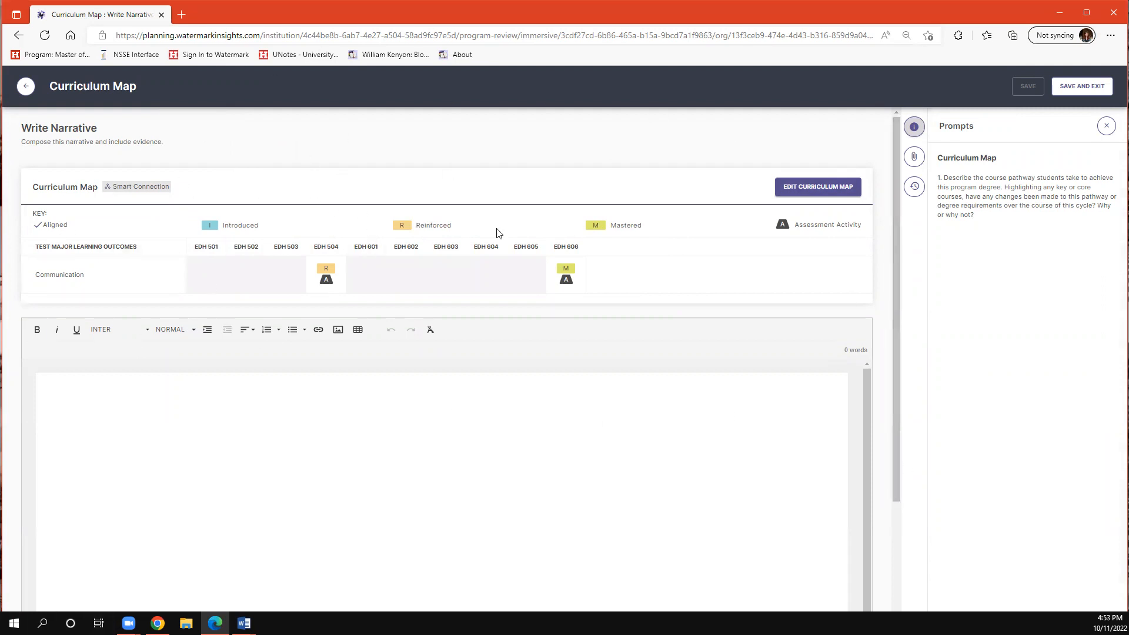
pyautogui.click(834, 192)
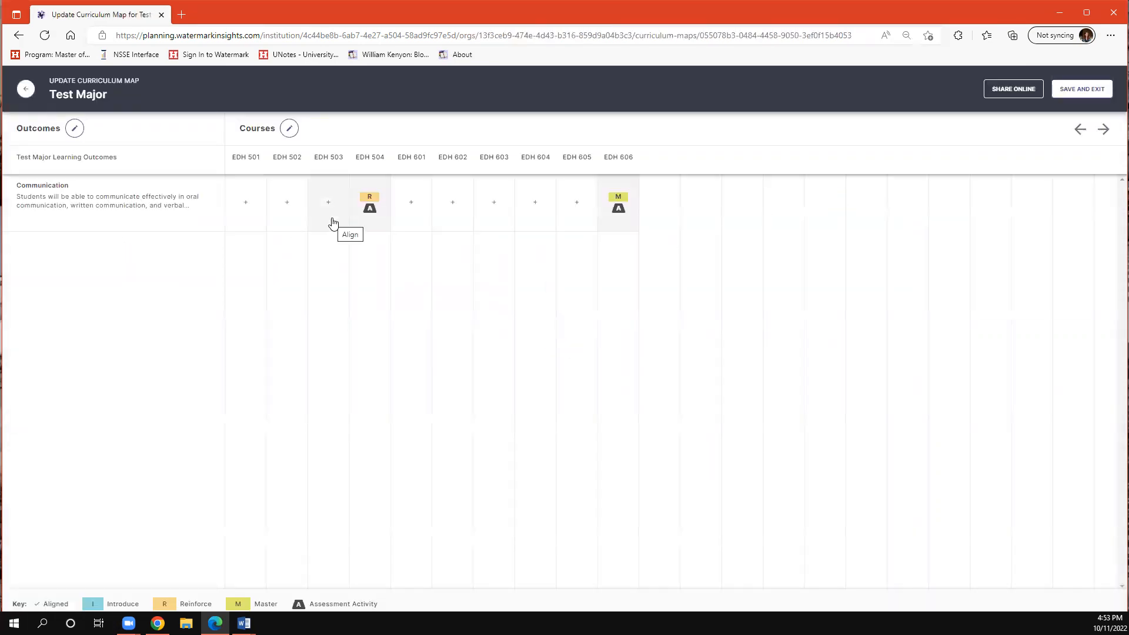
pyautogui.click(332, 223)
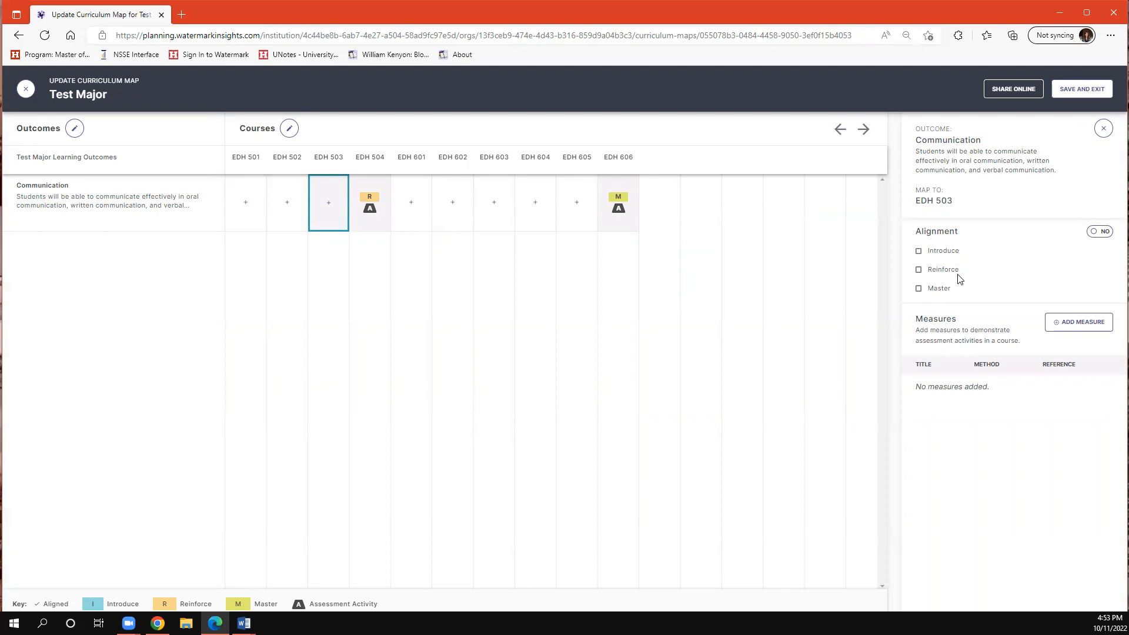
pyautogui.click(1098, 233)
pyautogui.click(919, 251)
# - Start a measure for Communication in EDH 503 with the method Assignment and the title Sample Project
pyautogui.click(1108, 328)
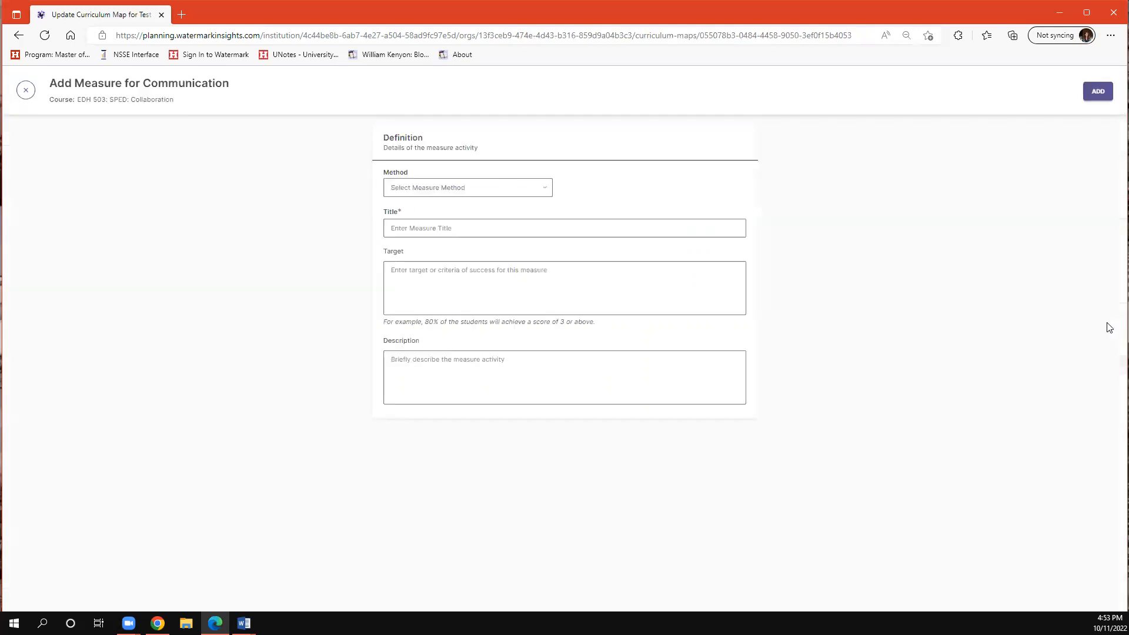
pyautogui.click(507, 193)
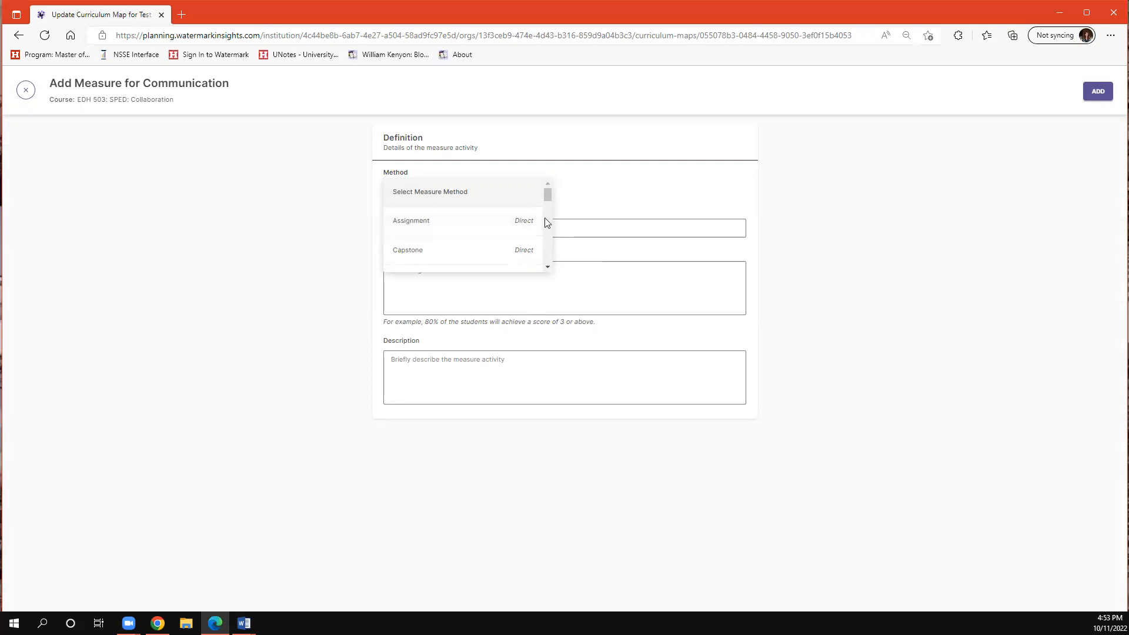
pyautogui.click(444, 221)
pyautogui.click(433, 228)
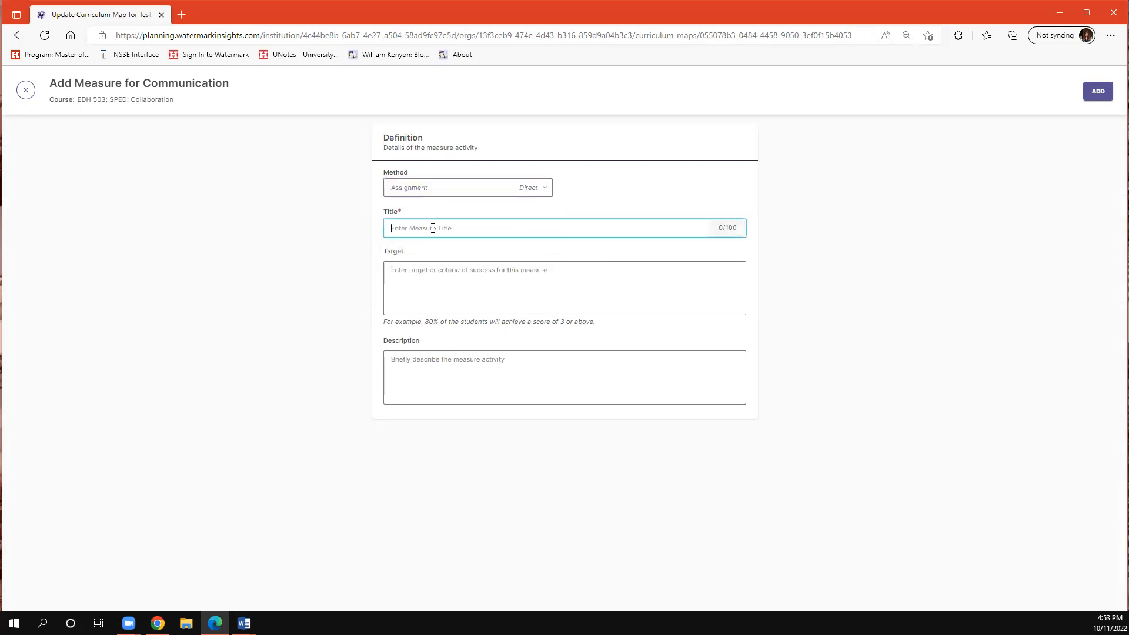
pyautogui.write('Samp')
# - Set the measure's target to "70% of students will achieve a score of Proficient or higher."
pyautogui.click(504, 263)
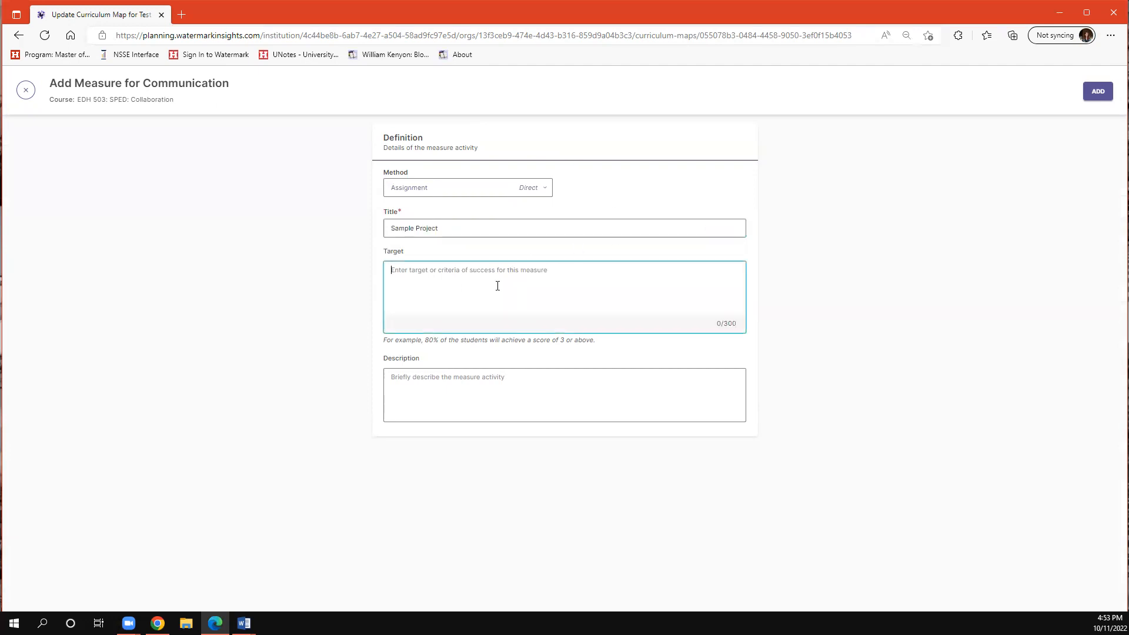
pyautogui.write('70% of students will achieve a score of Proficient of ')
pyautogui.write('higher.')
# - Describe the measure as "This sample project introduces the students to many concepts." and add it to the map
pyautogui.click(477, 415)
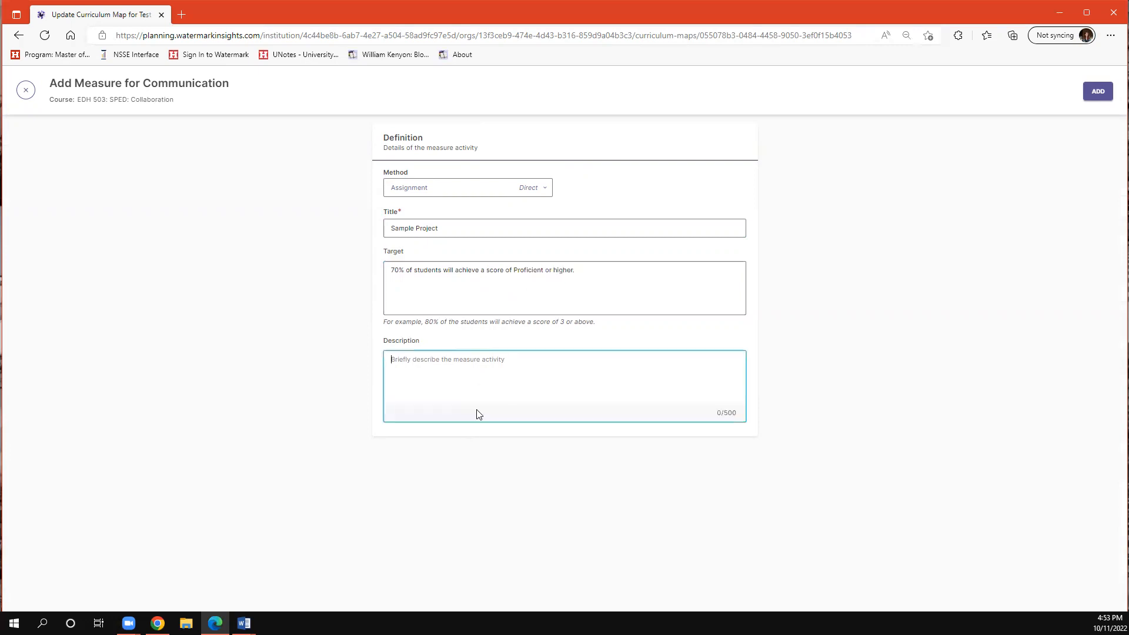
pyautogui.write('This sample project introduces the students to many concepts.')
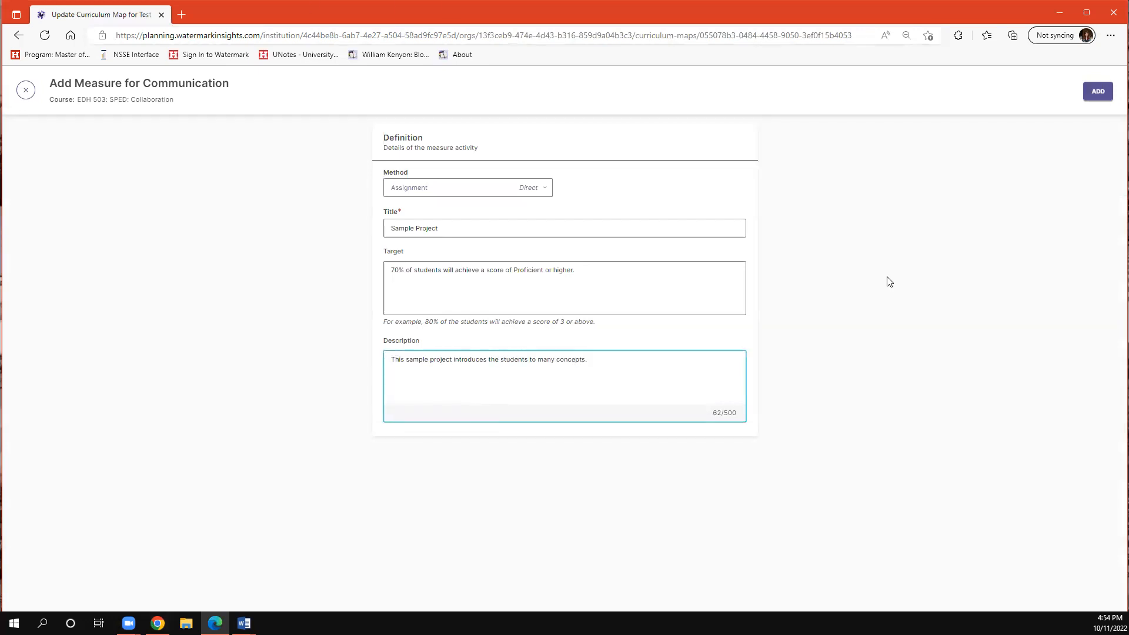
pyautogui.click(1099, 94)
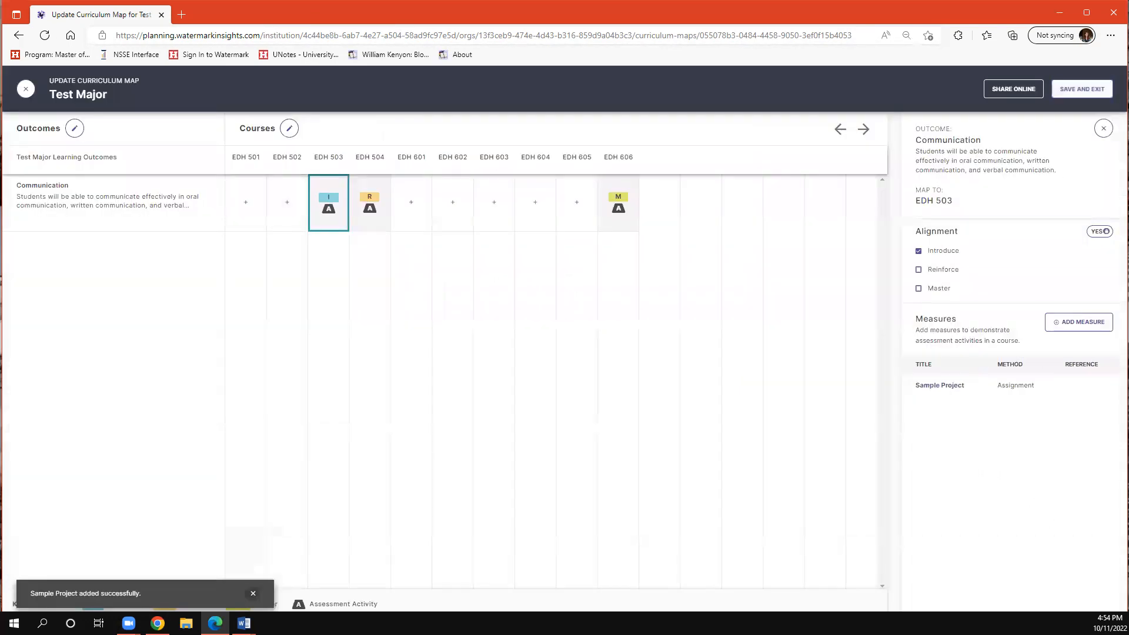
# - Try to leave the curriculum map, decline discarding its changes, and save and exit it
pyautogui.click(29, 94)
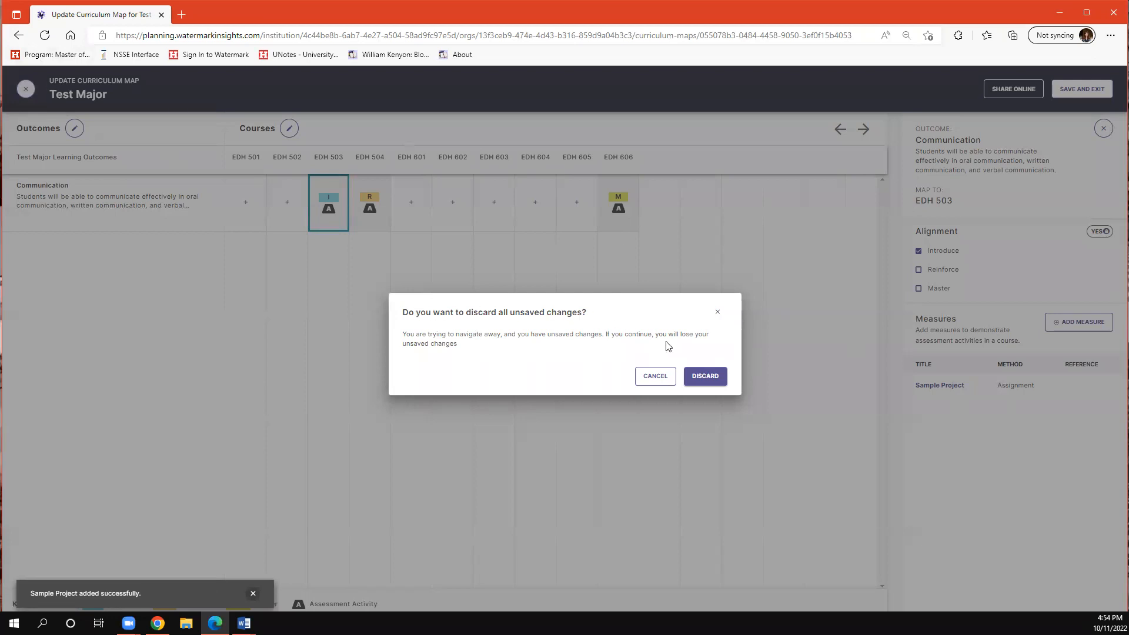
pyautogui.click(661, 381)
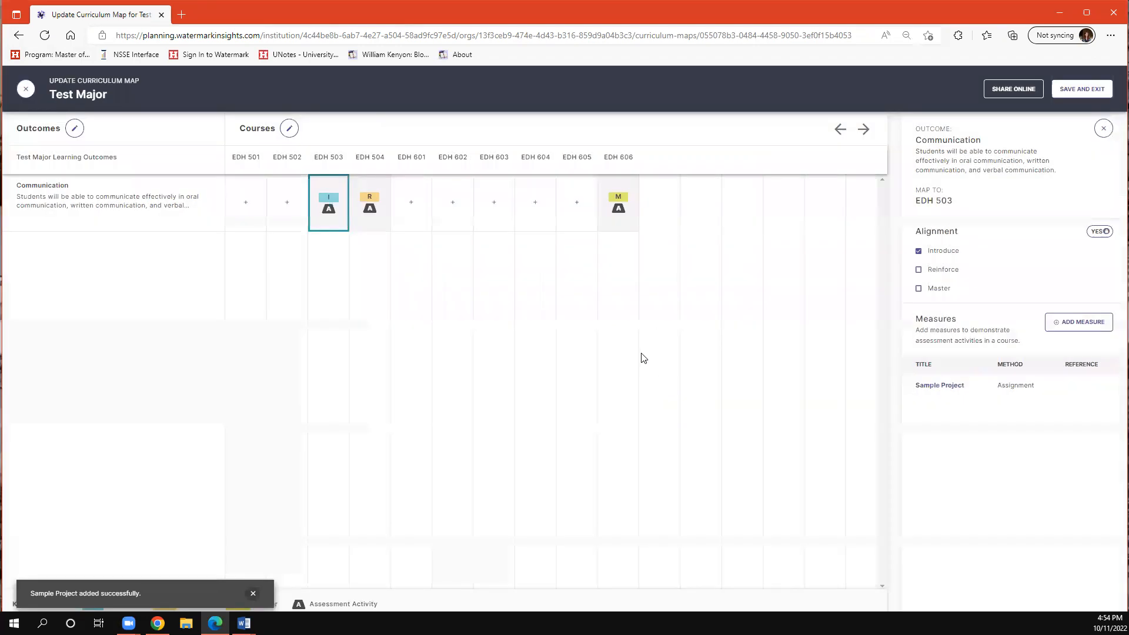
pyautogui.click(1081, 88)
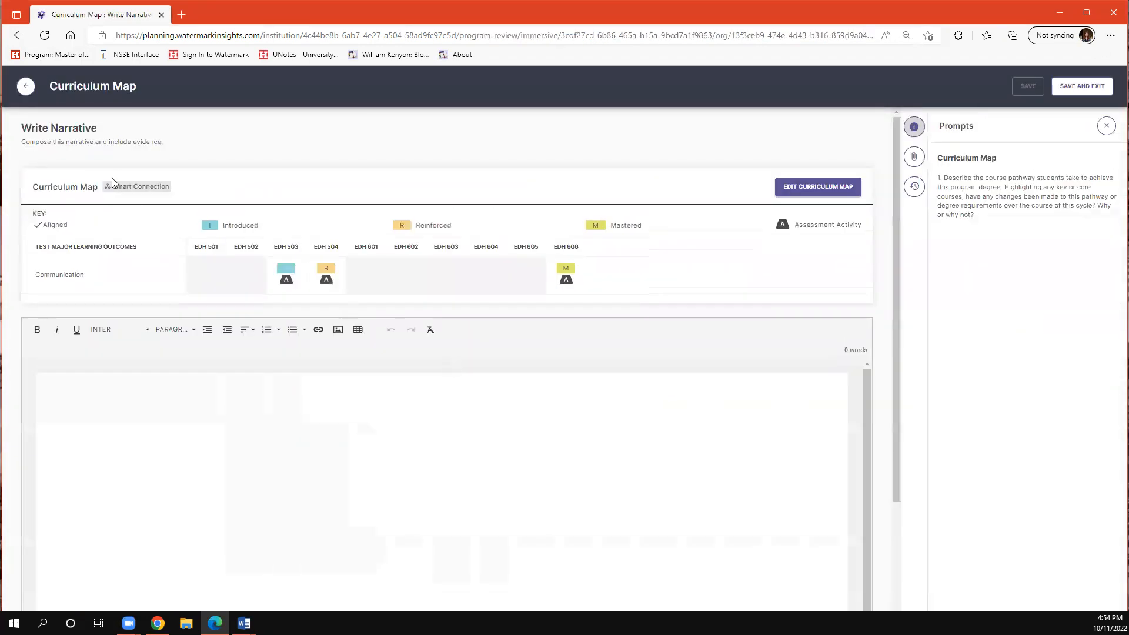
# - Return to the program review, show the full Program Student Learning Outcomes prompts and open that narrative for writing
pyautogui.click(27, 88)
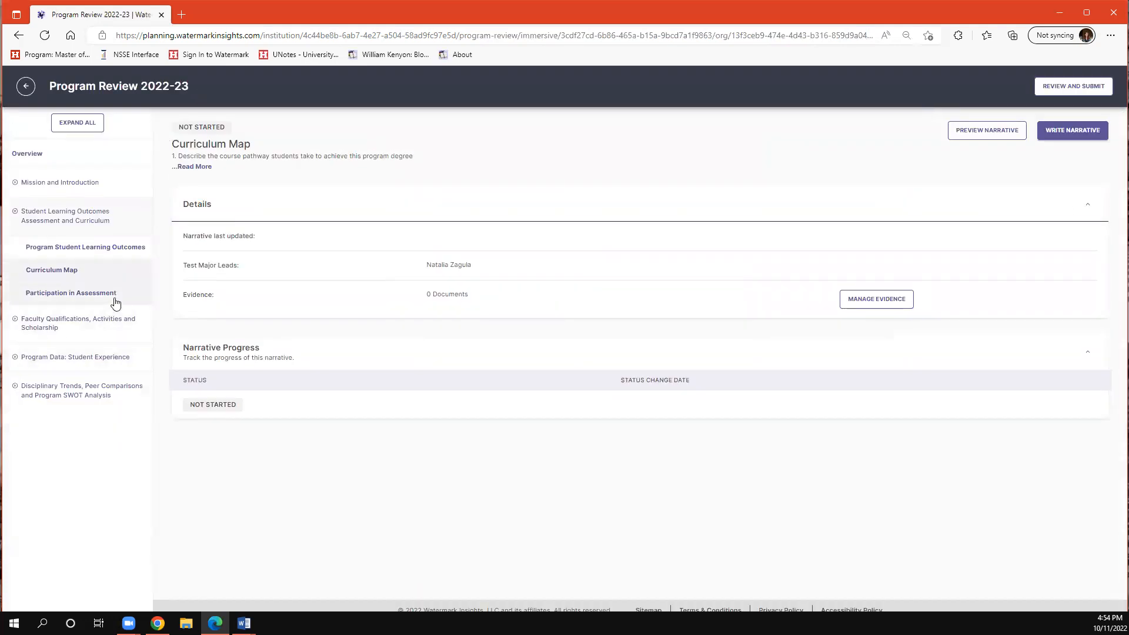
pyautogui.click(115, 294)
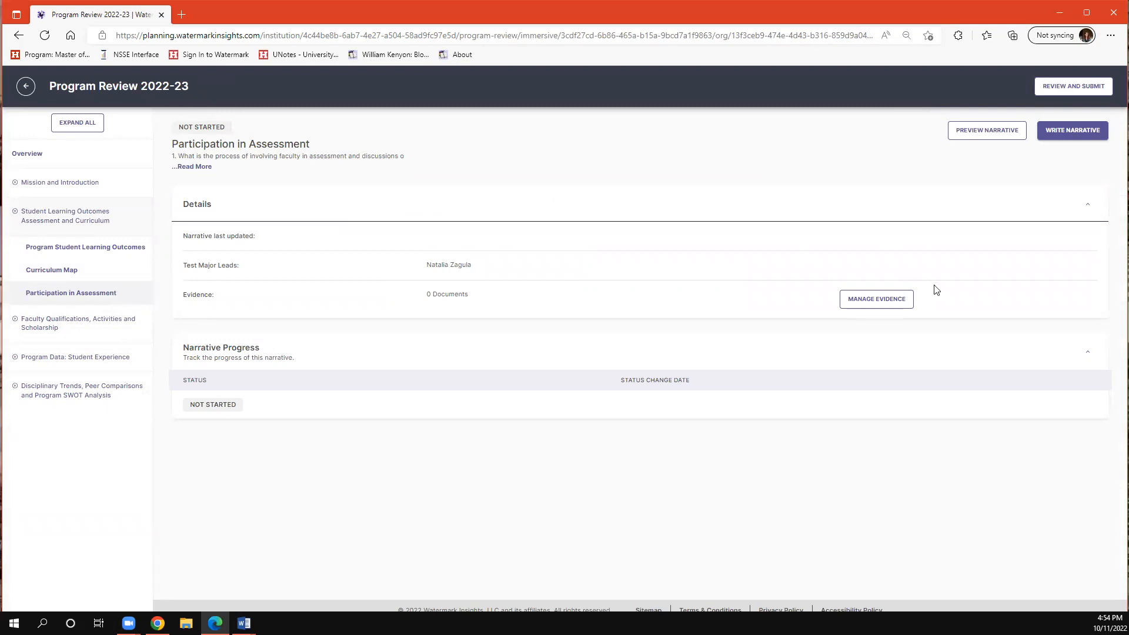
pyautogui.click(69, 255)
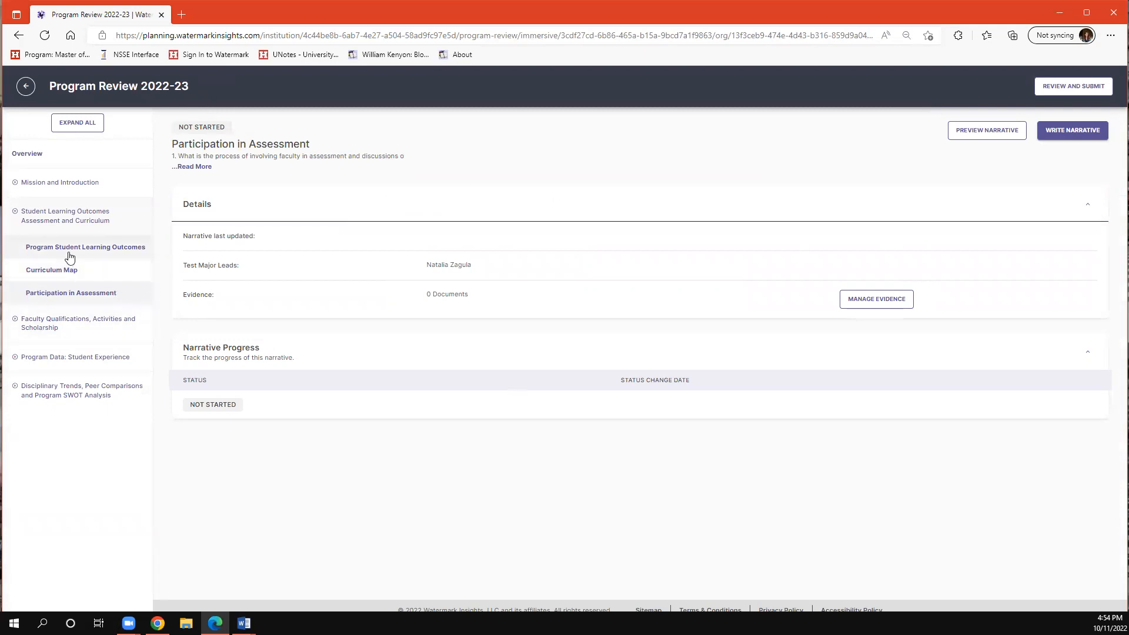
pyautogui.click(190, 167)
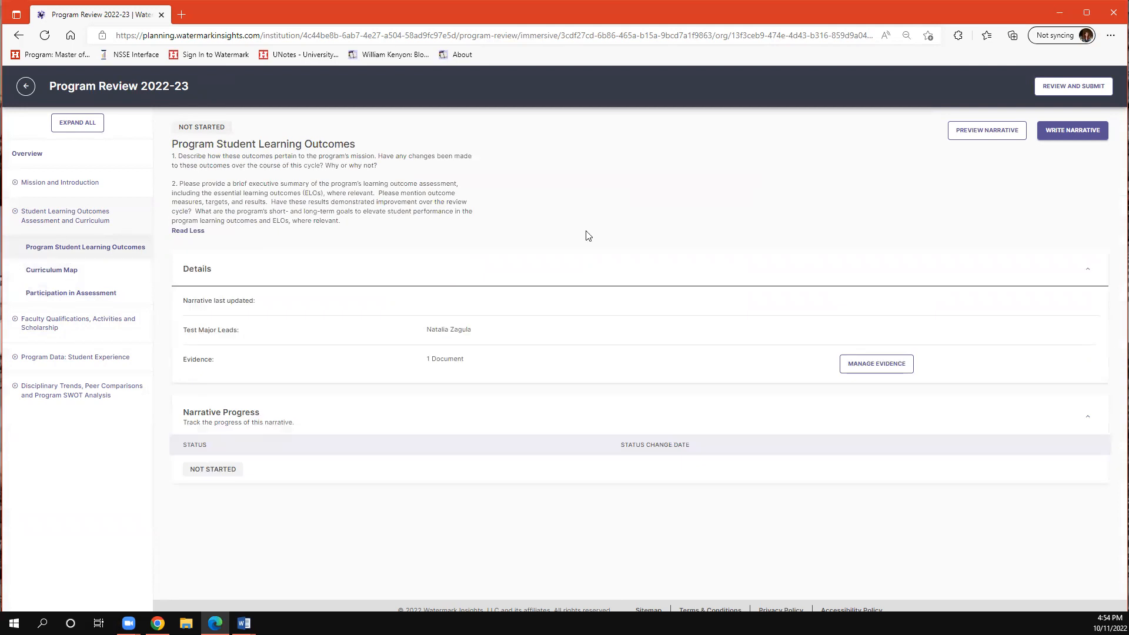
pyautogui.click(1058, 132)
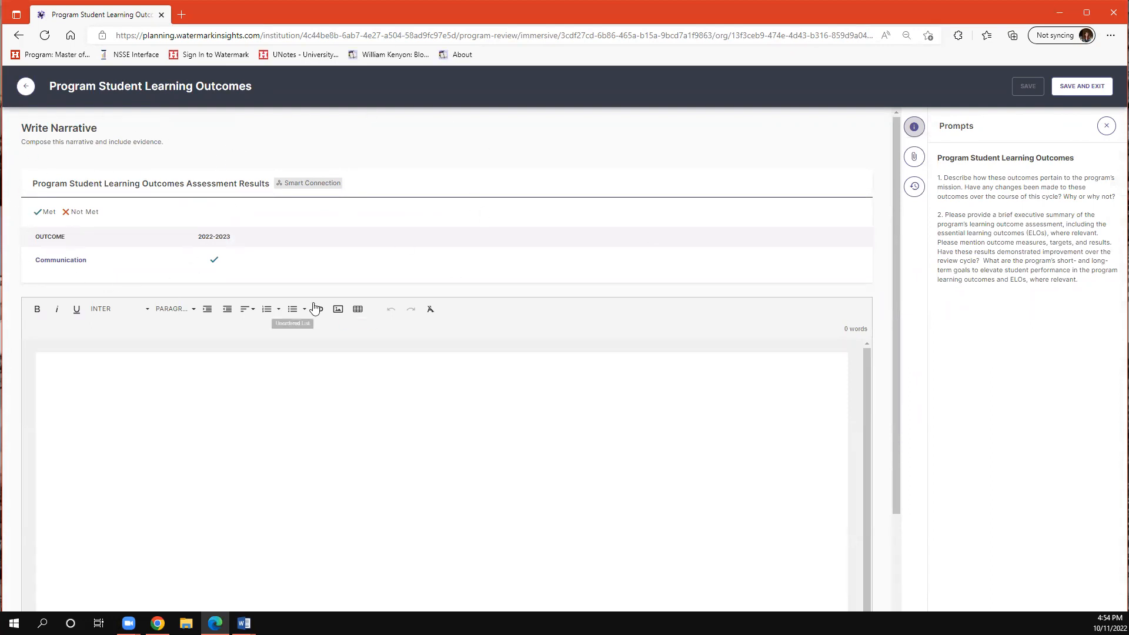
# - Check the Communication outcome's 2022-2023 measure result, and view the Participation in Assessment narrative editor before closing it
pyautogui.moveTo(215, 260)
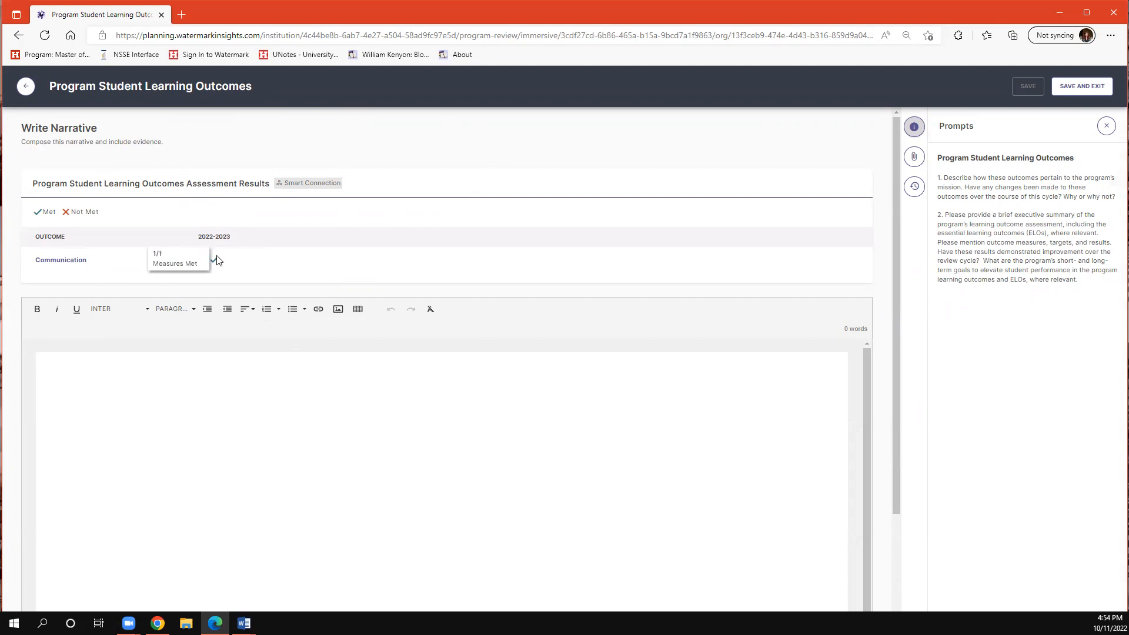
pyautogui.click(27, 87)
pyautogui.click(106, 289)
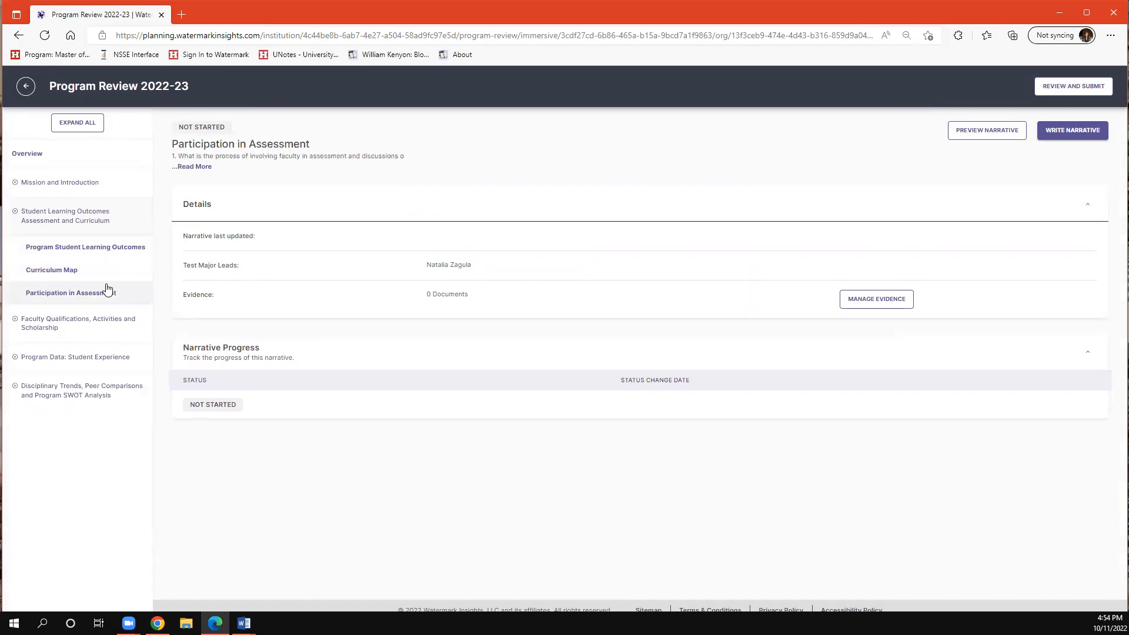
pyautogui.click(1053, 143)
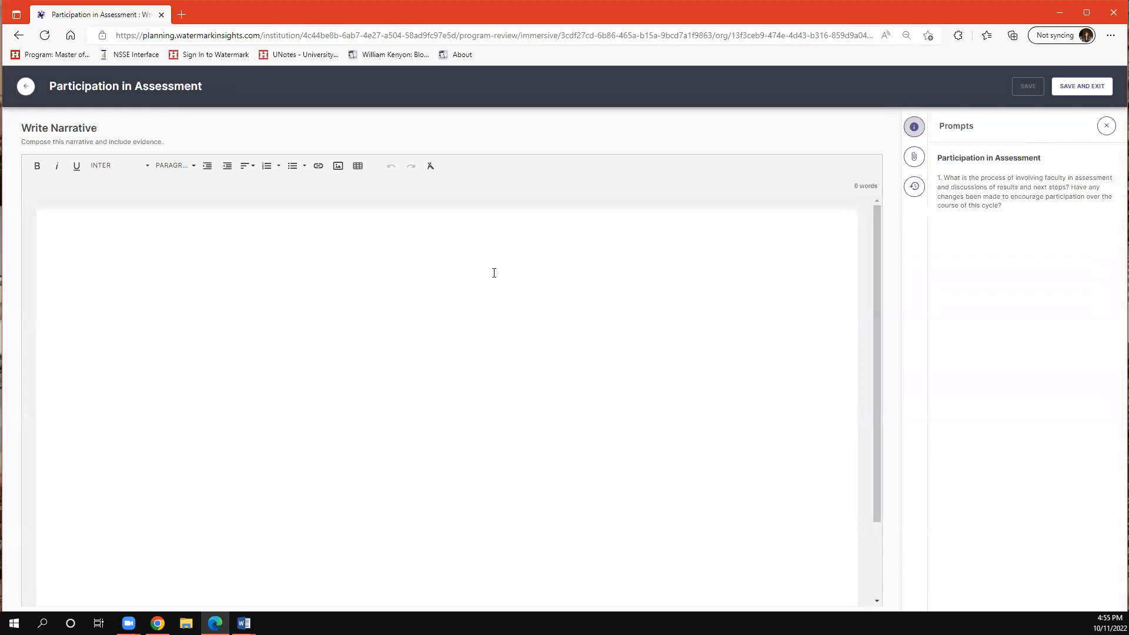
pyautogui.click(23, 94)
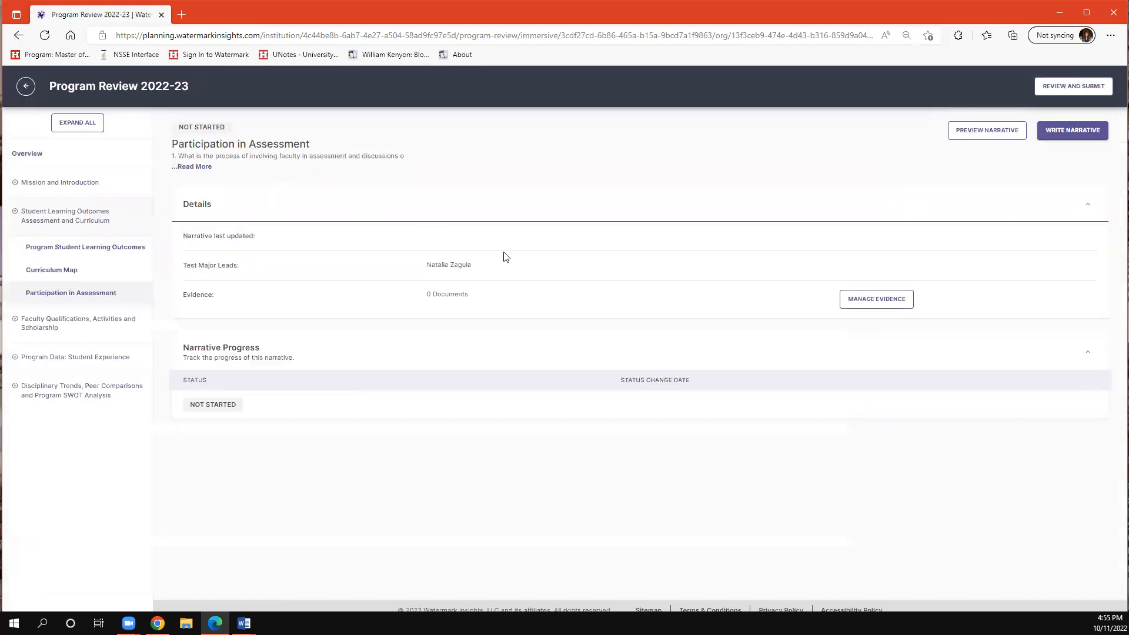
# - Open the full program review report for a pre-submission check and read through its sections and evidence
pyautogui.rightClick(307, 421)
pyautogui.click(174, 467)
pyautogui.click(1071, 87)
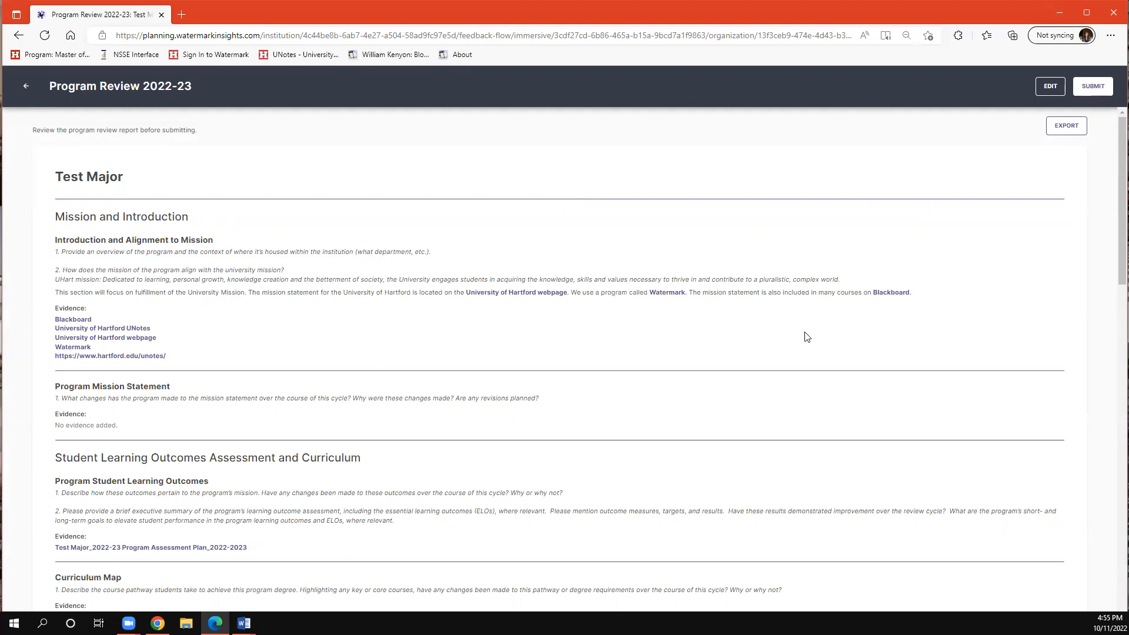
pyautogui.scroll(-10, 811, 359)
pyautogui.scroll(-8, 810, 387)
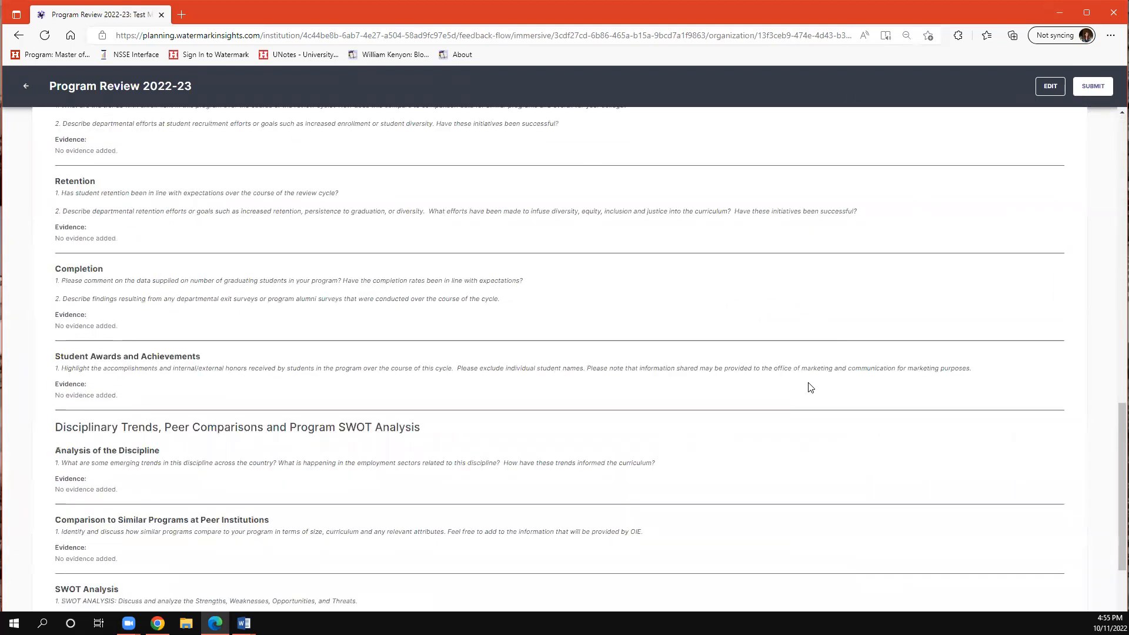
pyautogui.scroll(10, 810, 387)
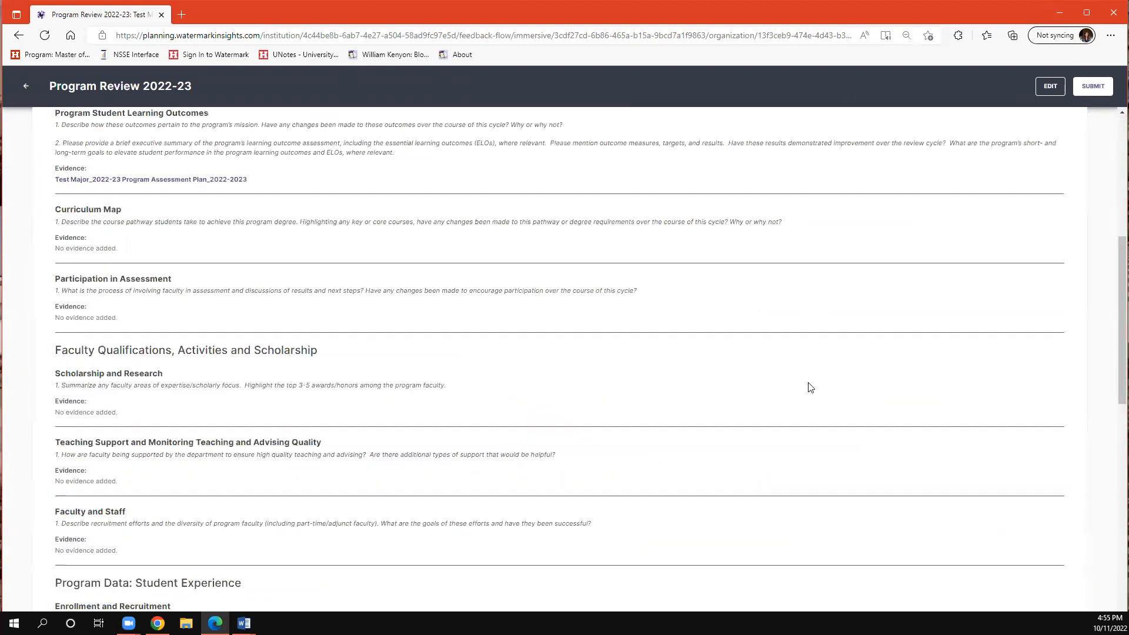
pyautogui.scroll(6, 810, 387)
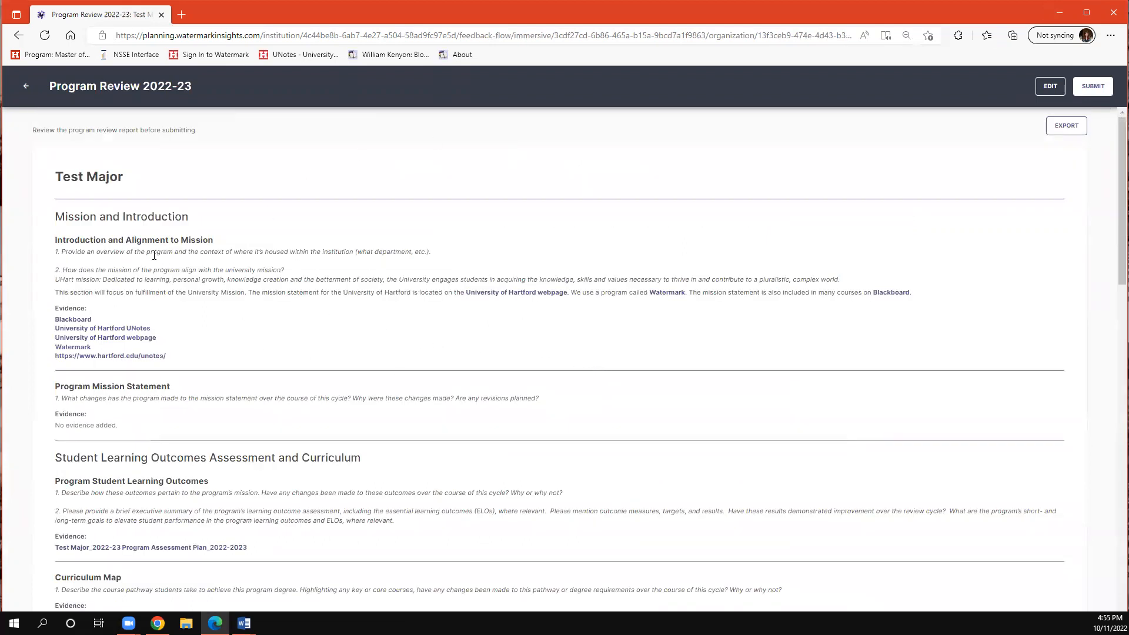
pyautogui.scroll(-7, 398, 328)
pyautogui.scroll(-10, 302, 361)
pyautogui.scroll(13, 294, 347)
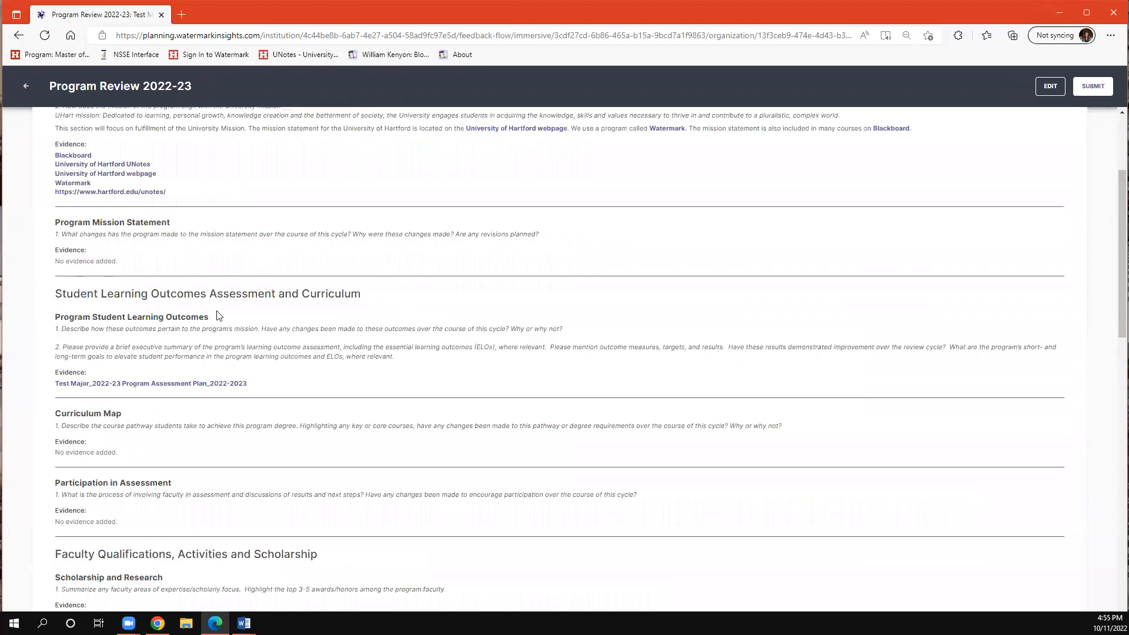
pyautogui.scroll(3, 217, 316)
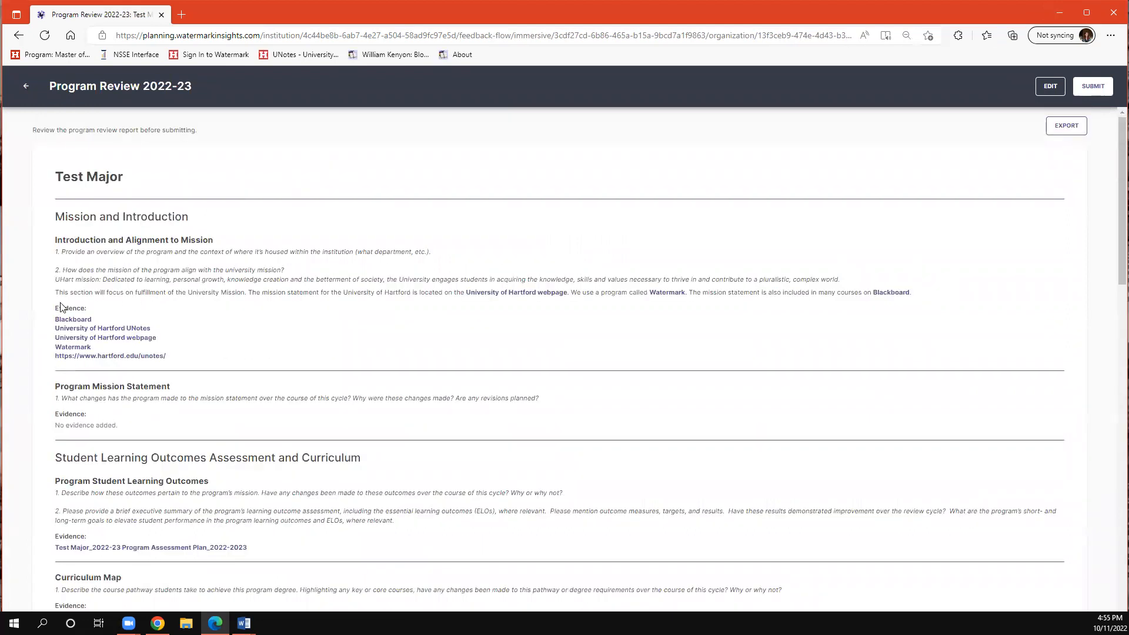
# - Highlight the evidence list and the narrative text under Introduction and Alignment to Mission to examine them, and clear the selection
pyautogui.moveTo(55, 317); pyautogui.dragTo(194, 352)
pyautogui.click(158, 310)
pyautogui.moveTo(53, 298); pyautogui.dragTo(480, 302)
pyautogui.tripleClick(923, 292)
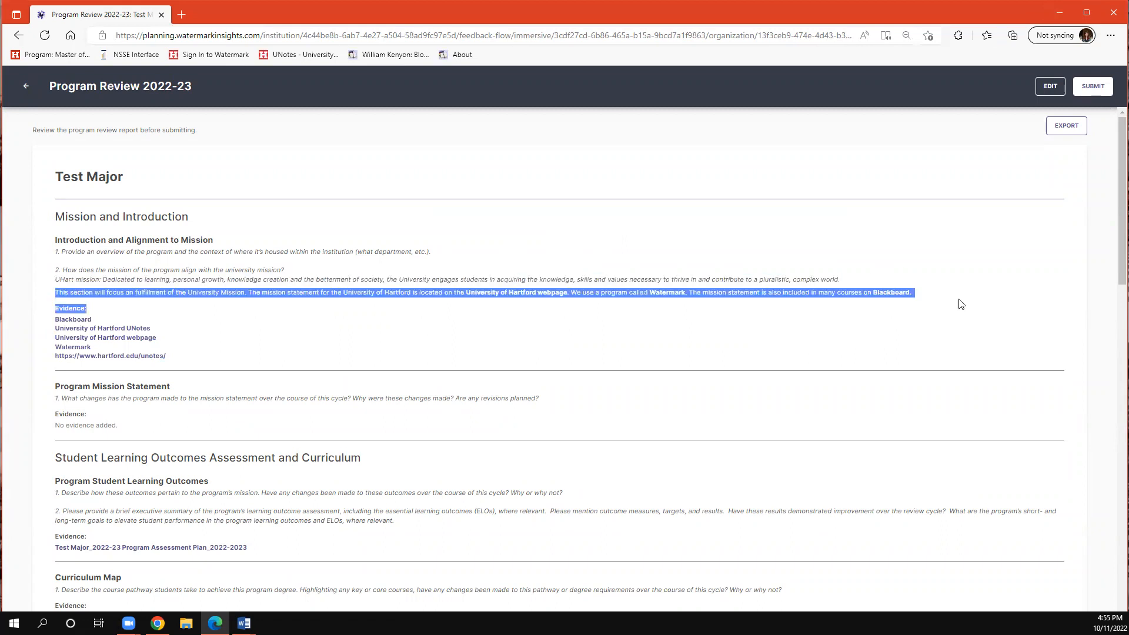
pyautogui.click(394, 320)
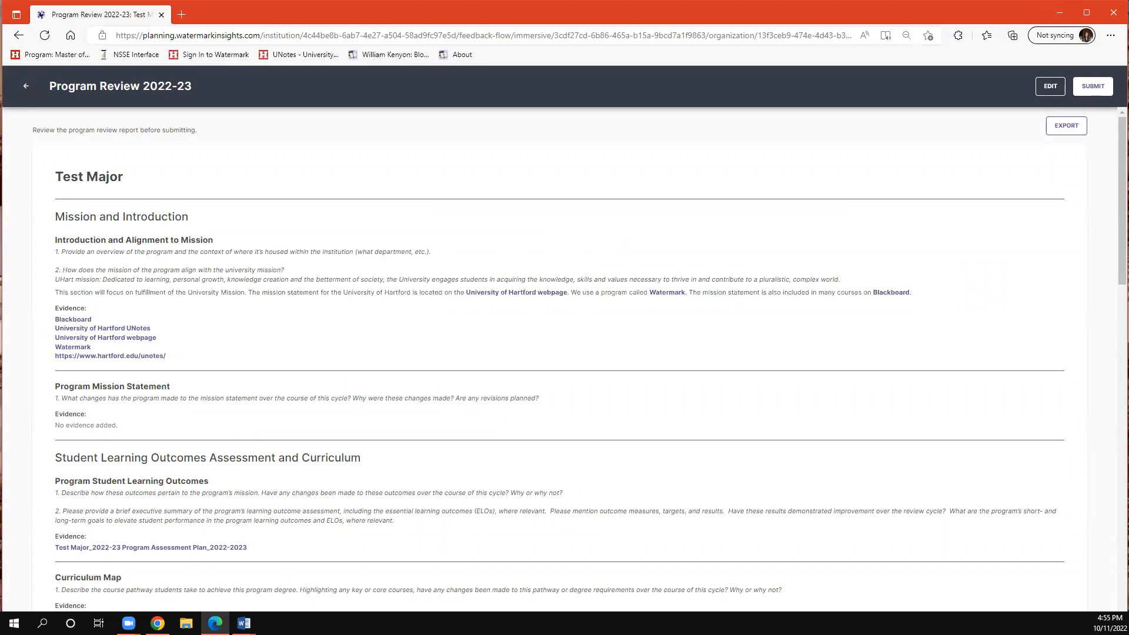
# - Start exporting the report as a PDF with all sections and no evidence, and cancel the export
pyautogui.click(1066, 133)
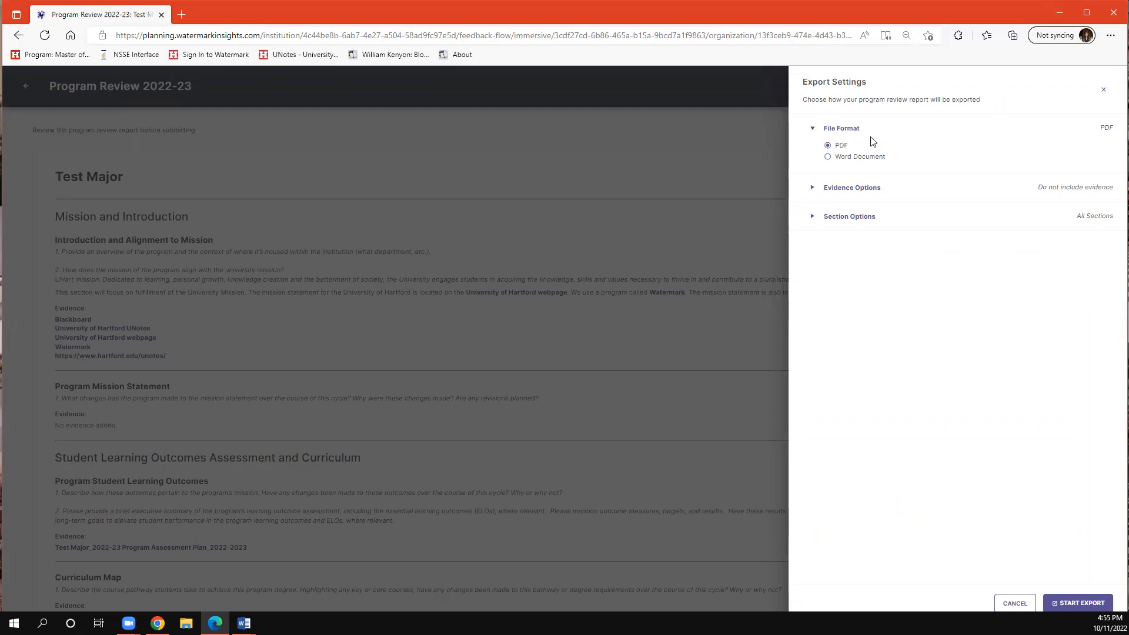
pyautogui.click(860, 157)
pyautogui.click(844, 146)
pyautogui.click(810, 188)
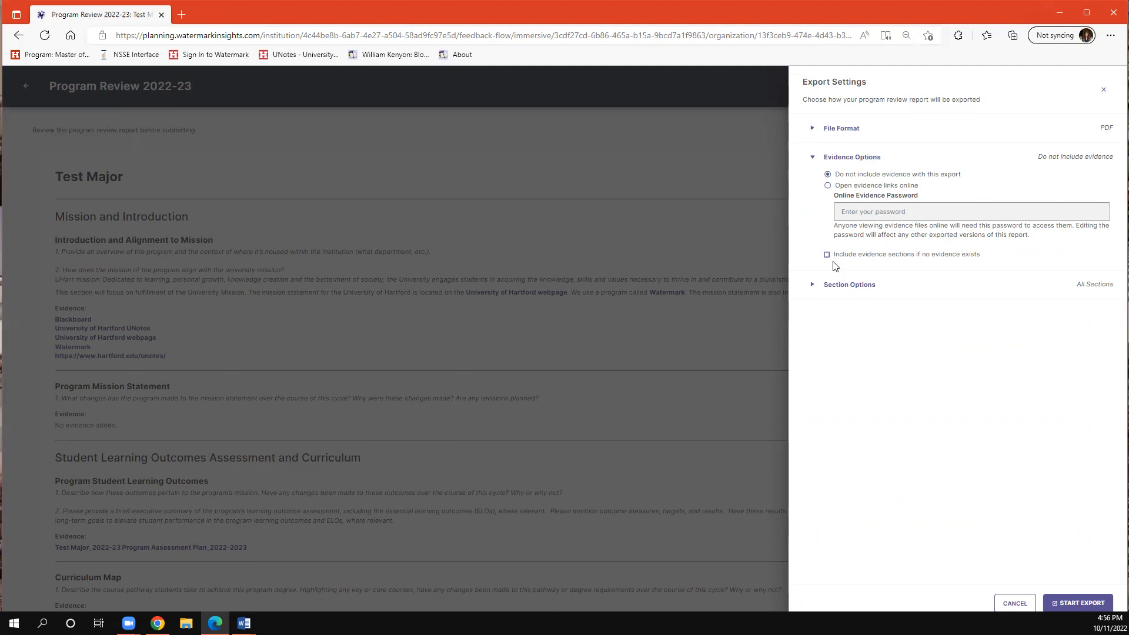
pyautogui.click(812, 287)
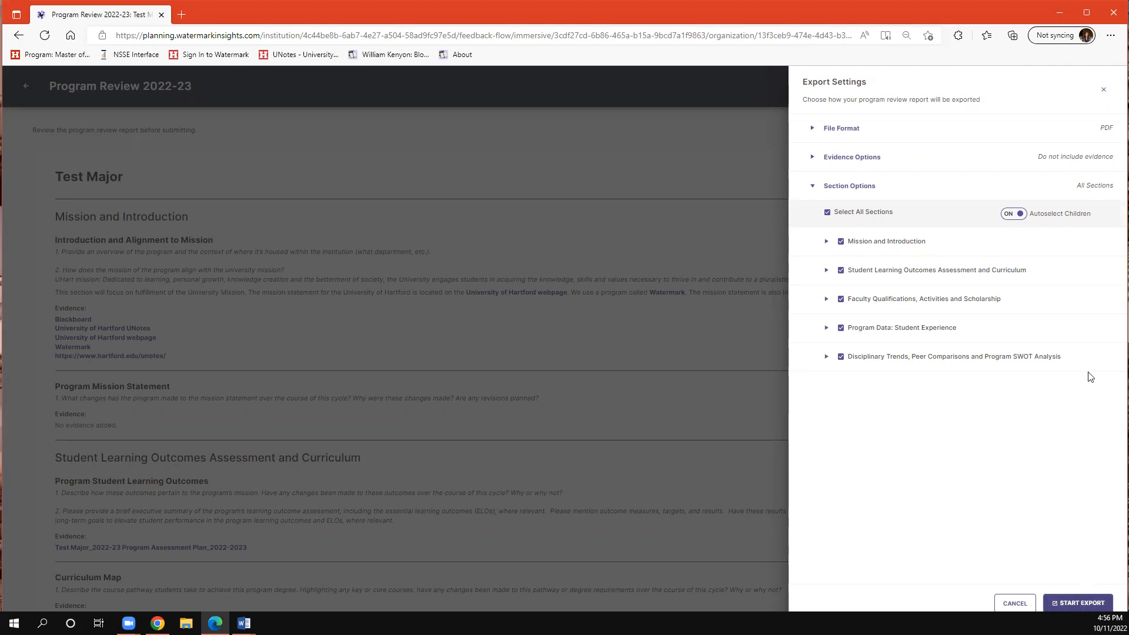
pyautogui.click(1077, 602)
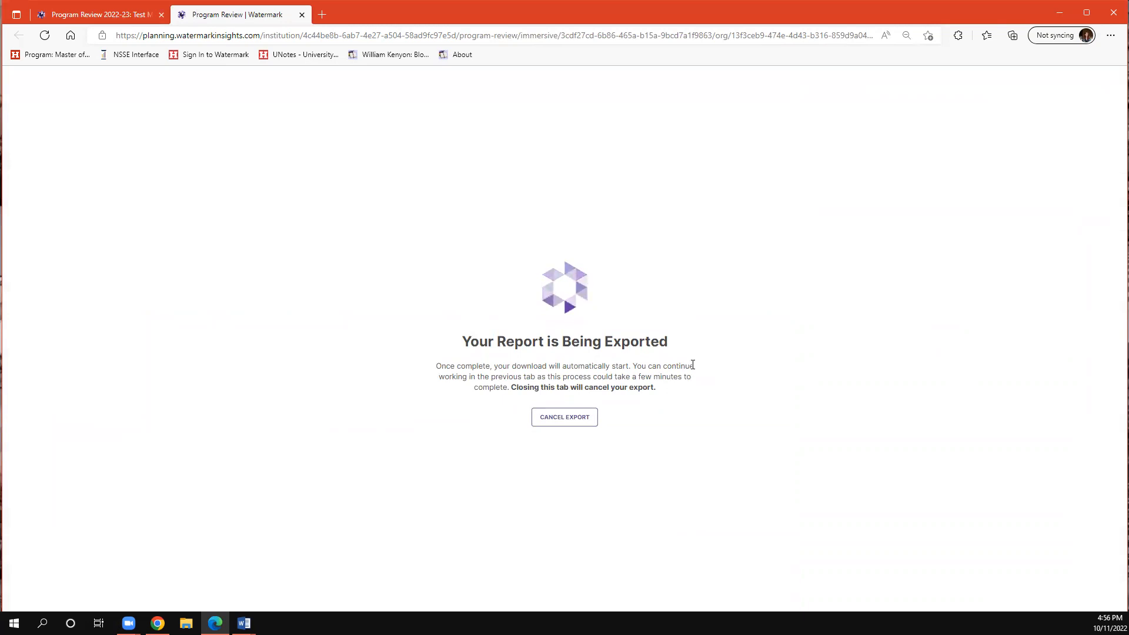
pyautogui.click(558, 422)
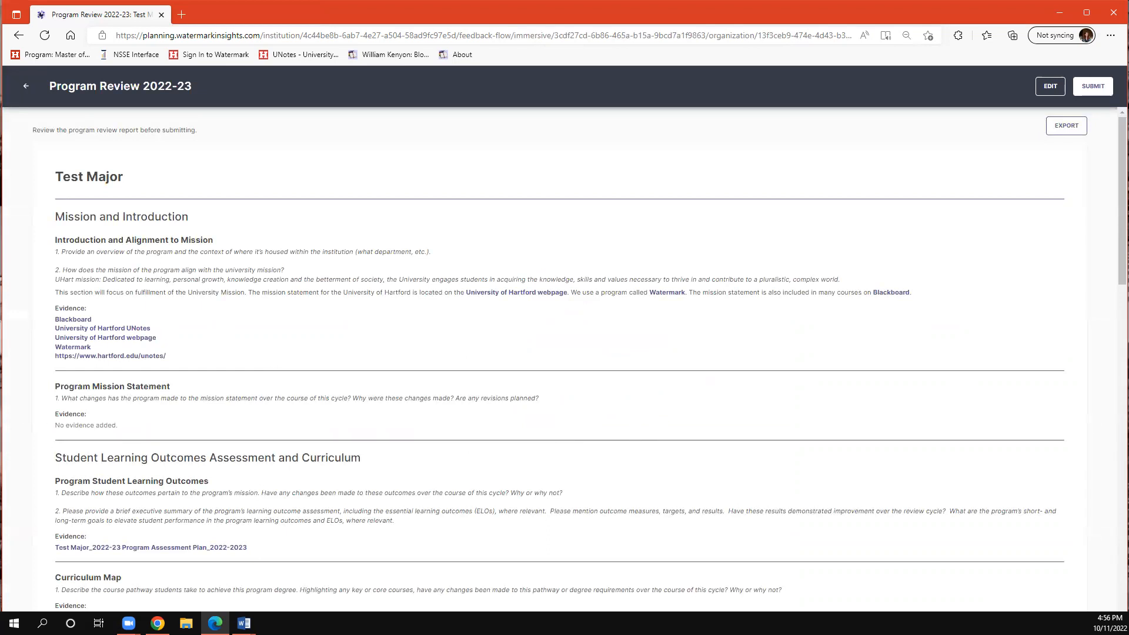
# - Go back to editing the program review, reopen the report for review and submit it
pyautogui.click(1058, 87)
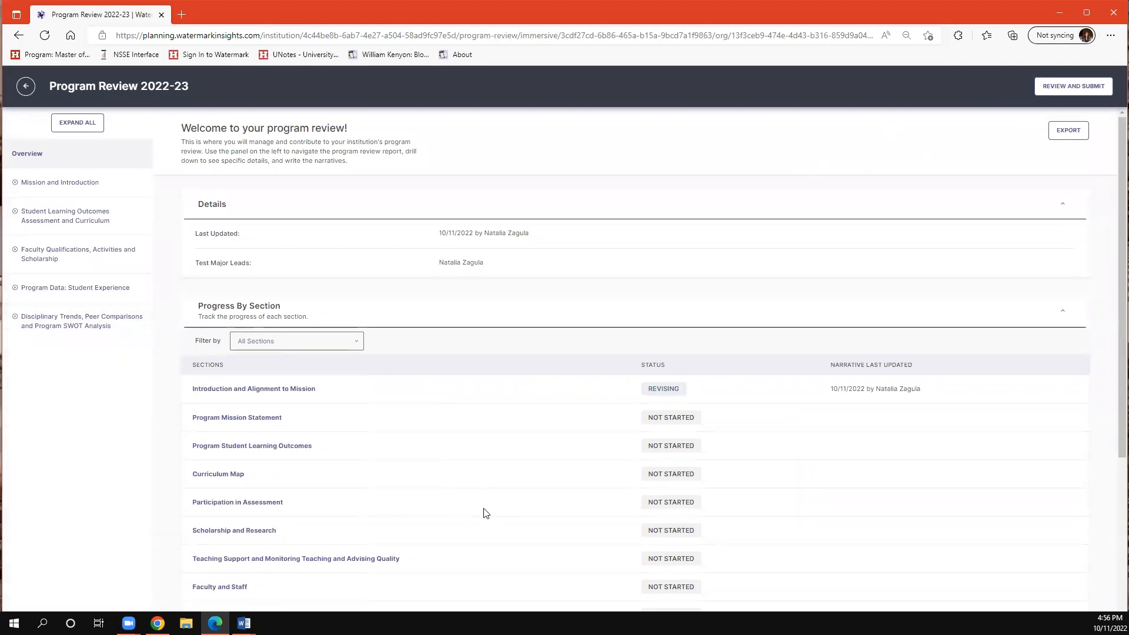
pyautogui.click(1050, 93)
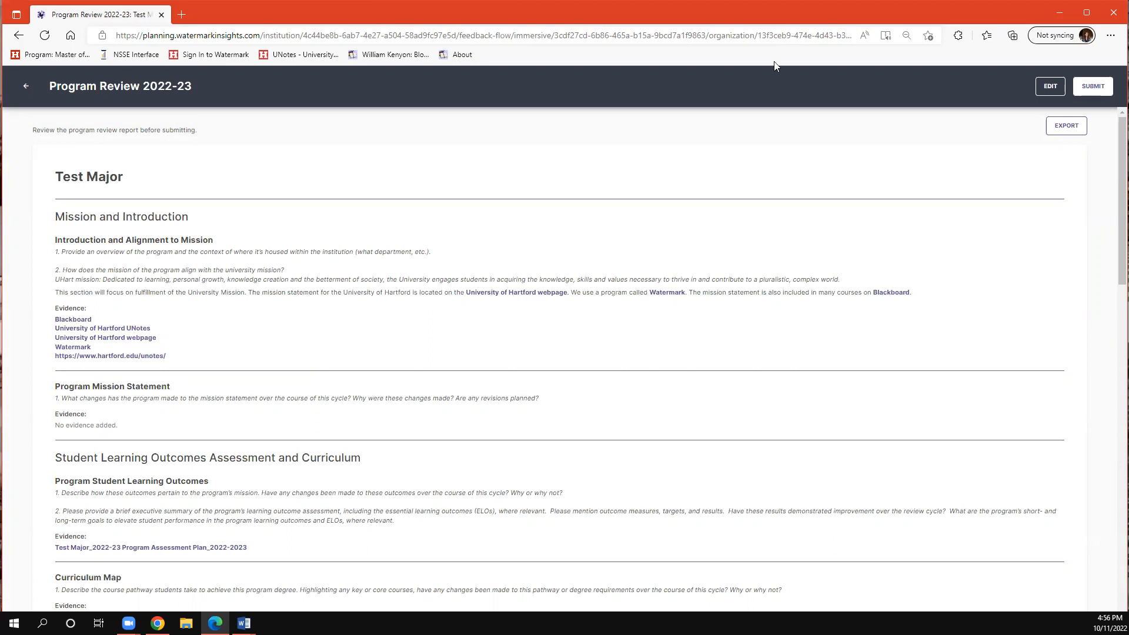
pyautogui.click(1087, 88)
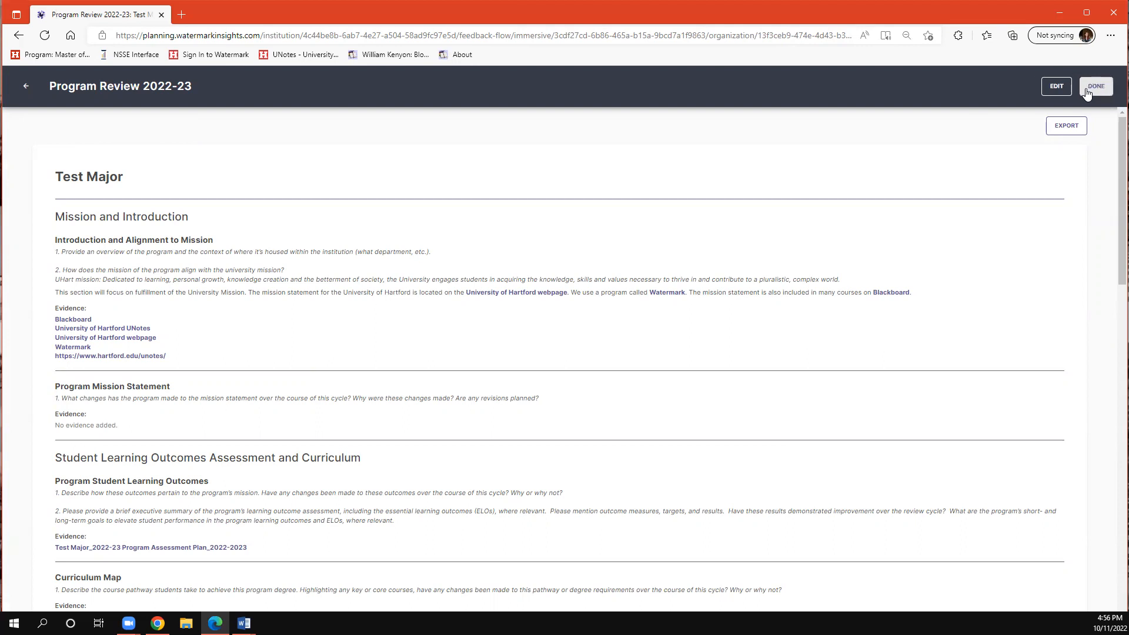